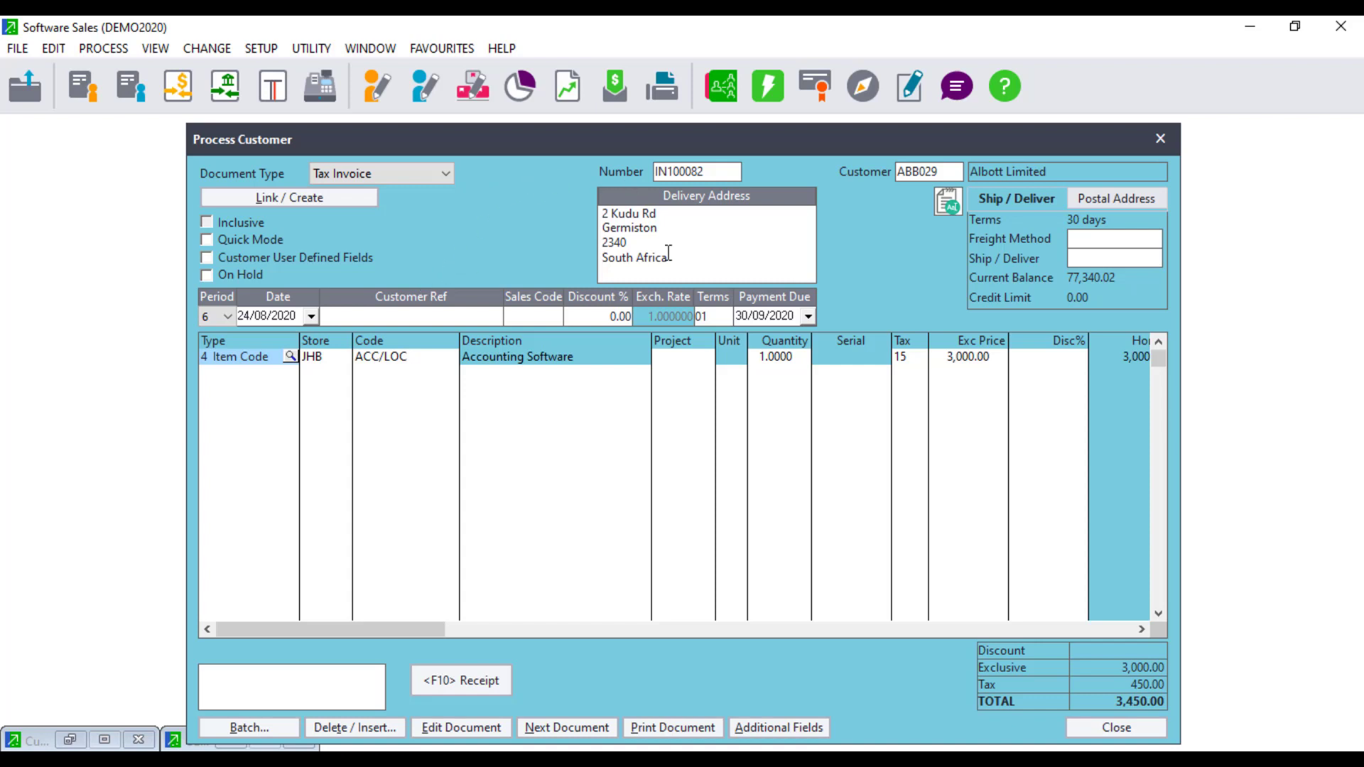
- Attempt to print tax invoice IN100082, dismiss the incorrect page size error, and continue to a blank invoice
{"action": "left_click", "coordinate": [642, 728]}
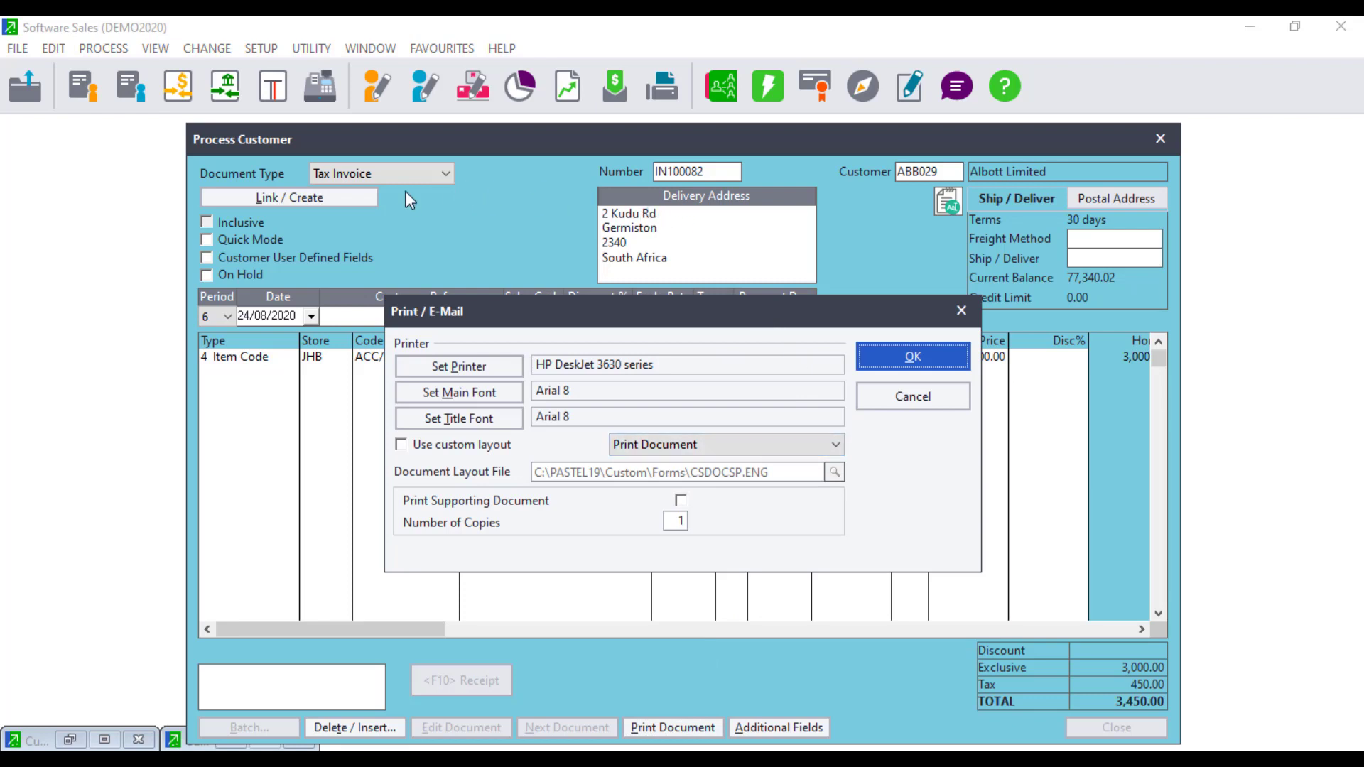
{"action": "left_click", "coordinate": [911, 348]}
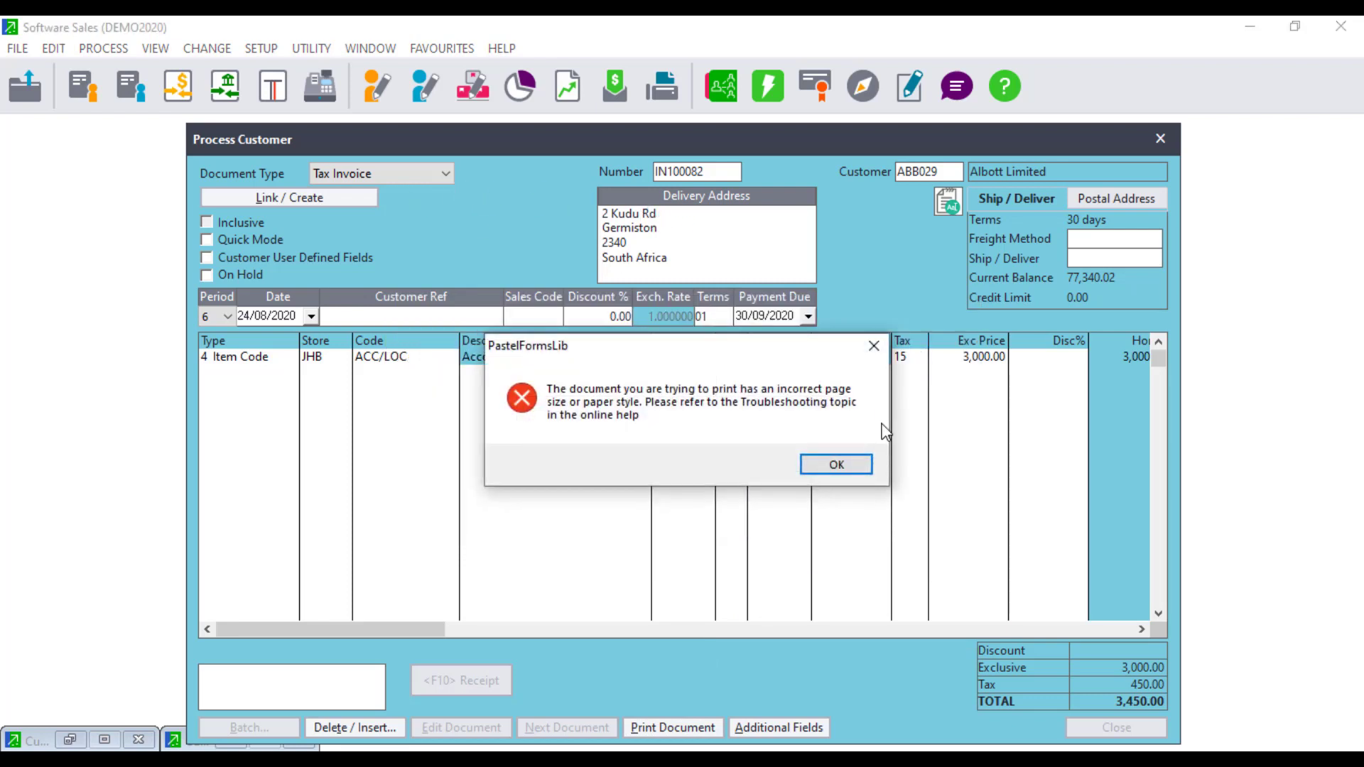
{"action": "left_click", "coordinate": [843, 466]}
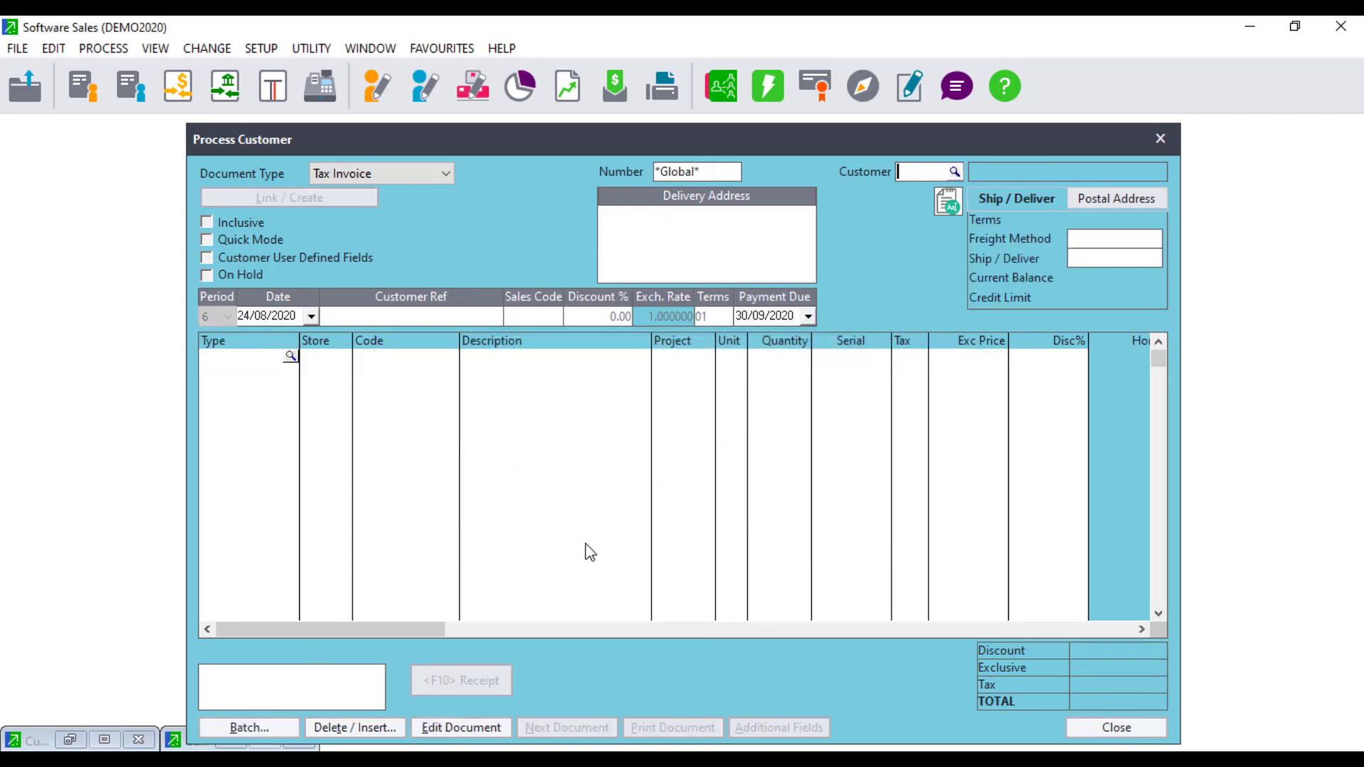
- Preview invoice IN100078 from the customer detailed ledger, dismiss the page size error, and close the ledger
{"action": "left_click", "coordinate": [70, 740]}
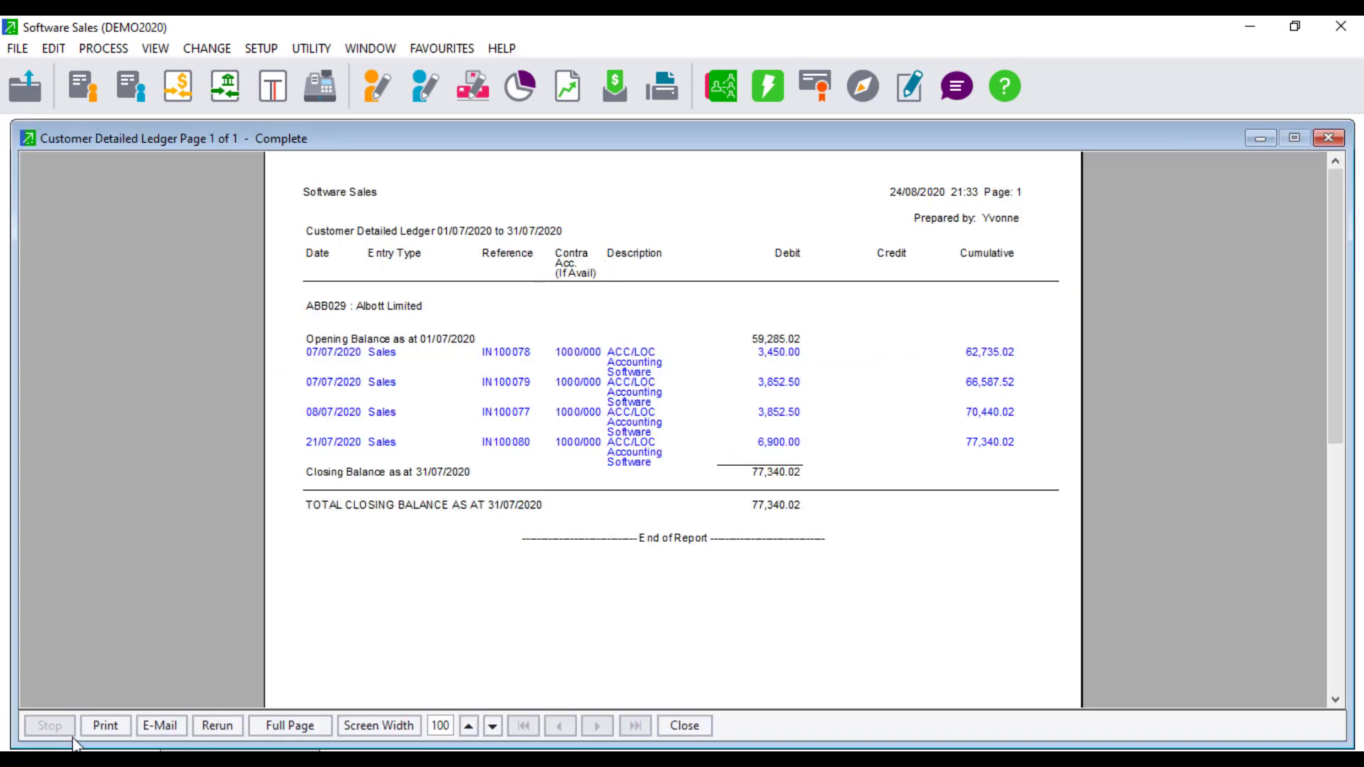
{"action": "double_click", "coordinate": [637, 360]}
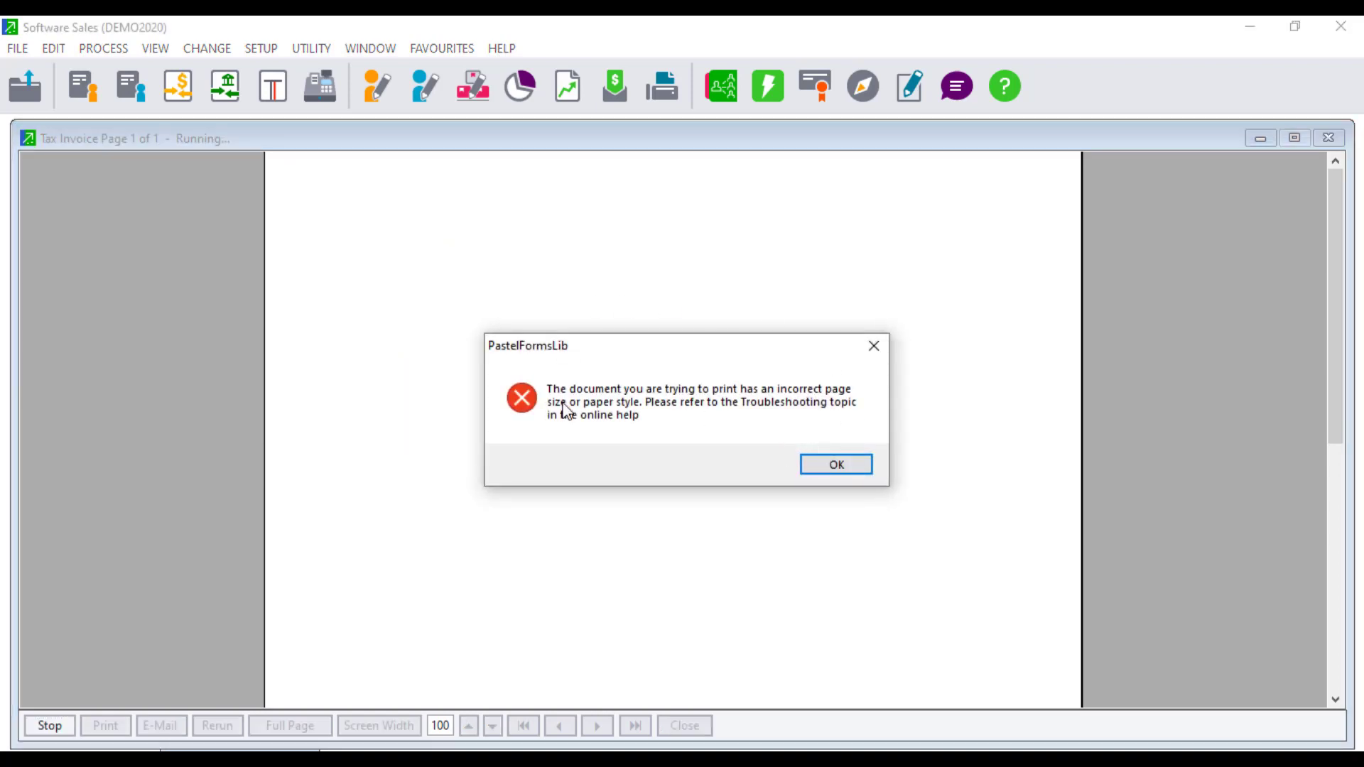
{"action": "left_click", "coordinate": [816, 467]}
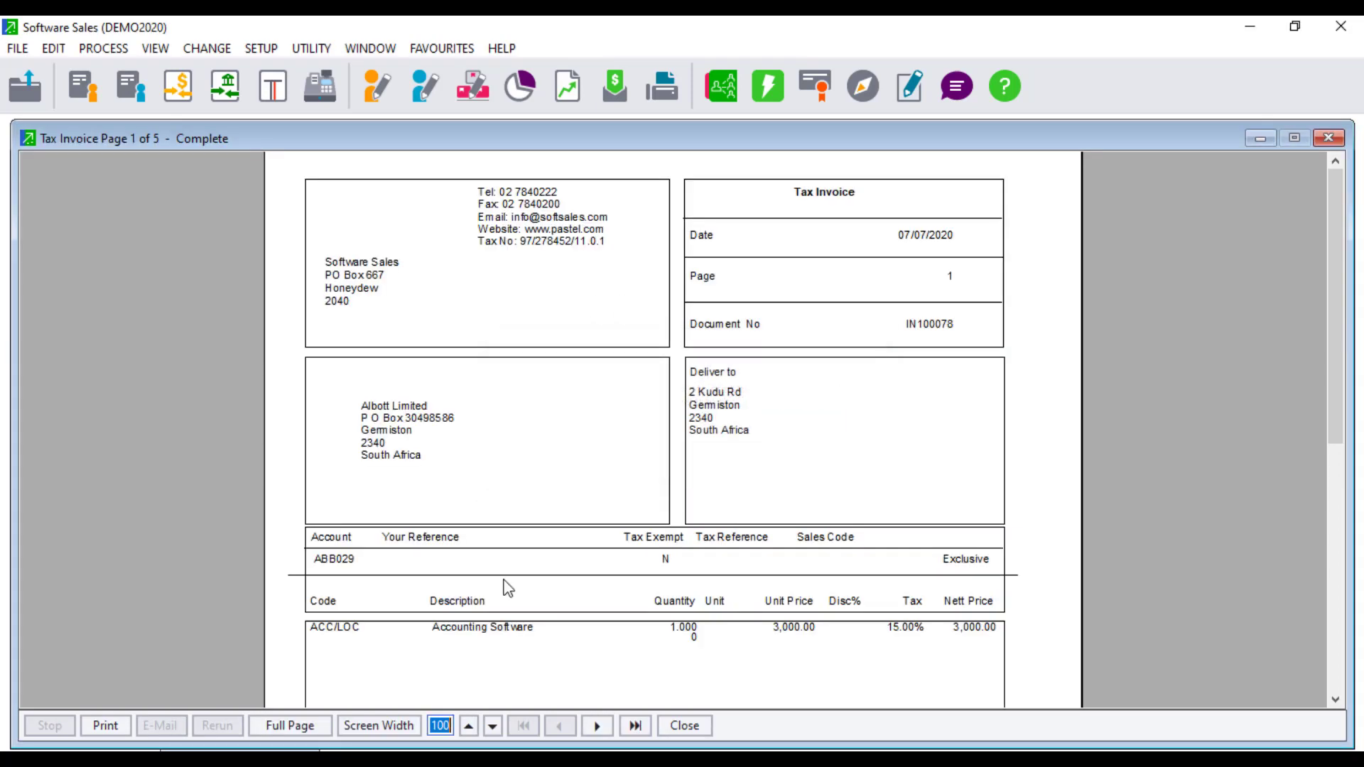
{"action": "left_click", "coordinate": [1327, 138]}
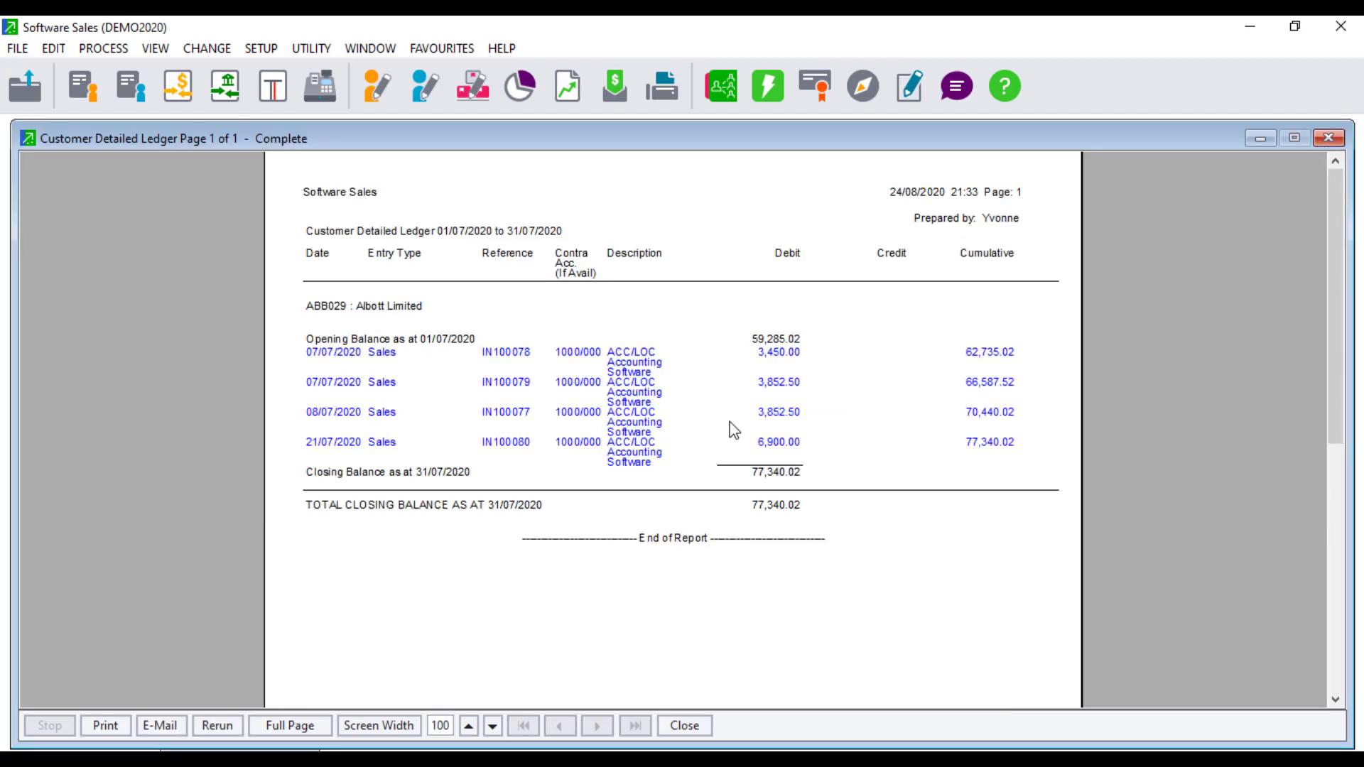
{"action": "left_click", "coordinate": [685, 725]}
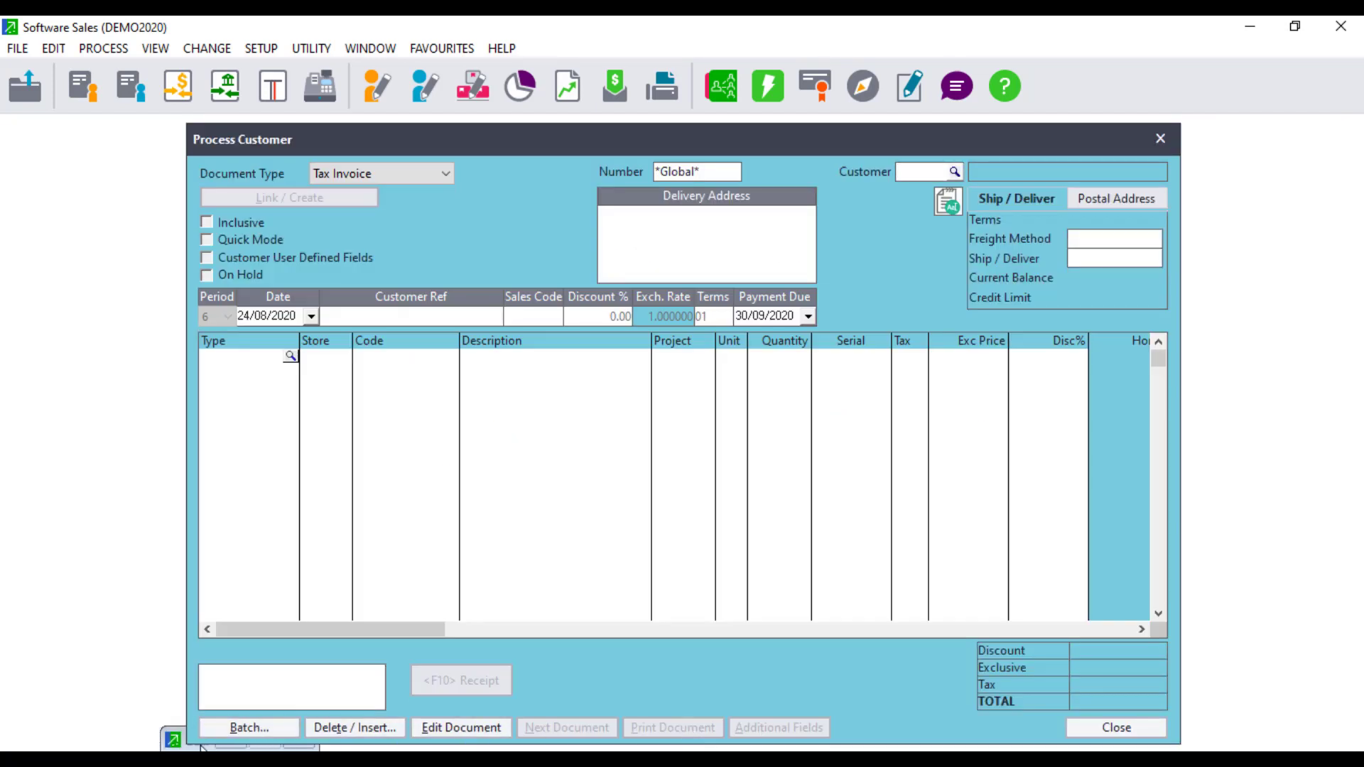
- Rerun the Customer Statements report with current settings and dismiss the resulting page size error
{"action": "left_click", "coordinate": [183, 742]}
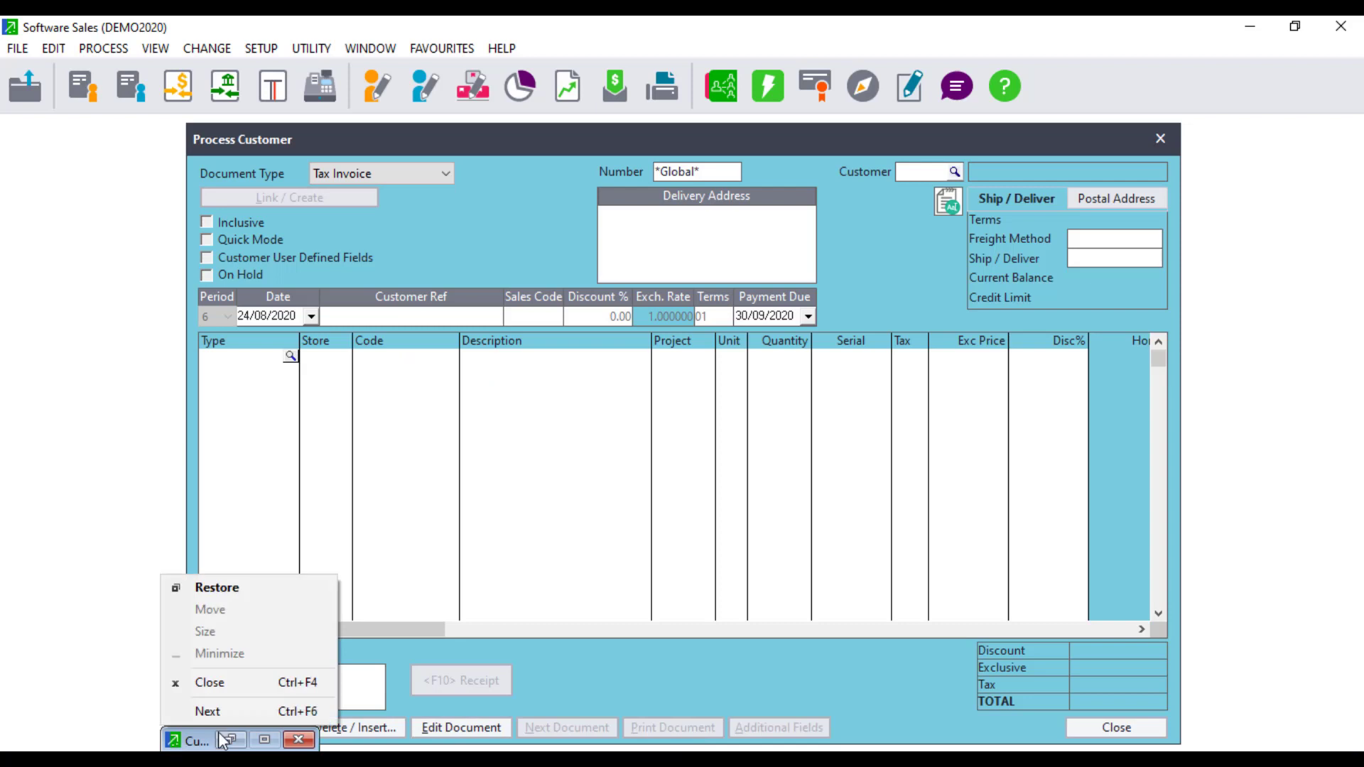
{"action": "left_click", "coordinate": [238, 590]}
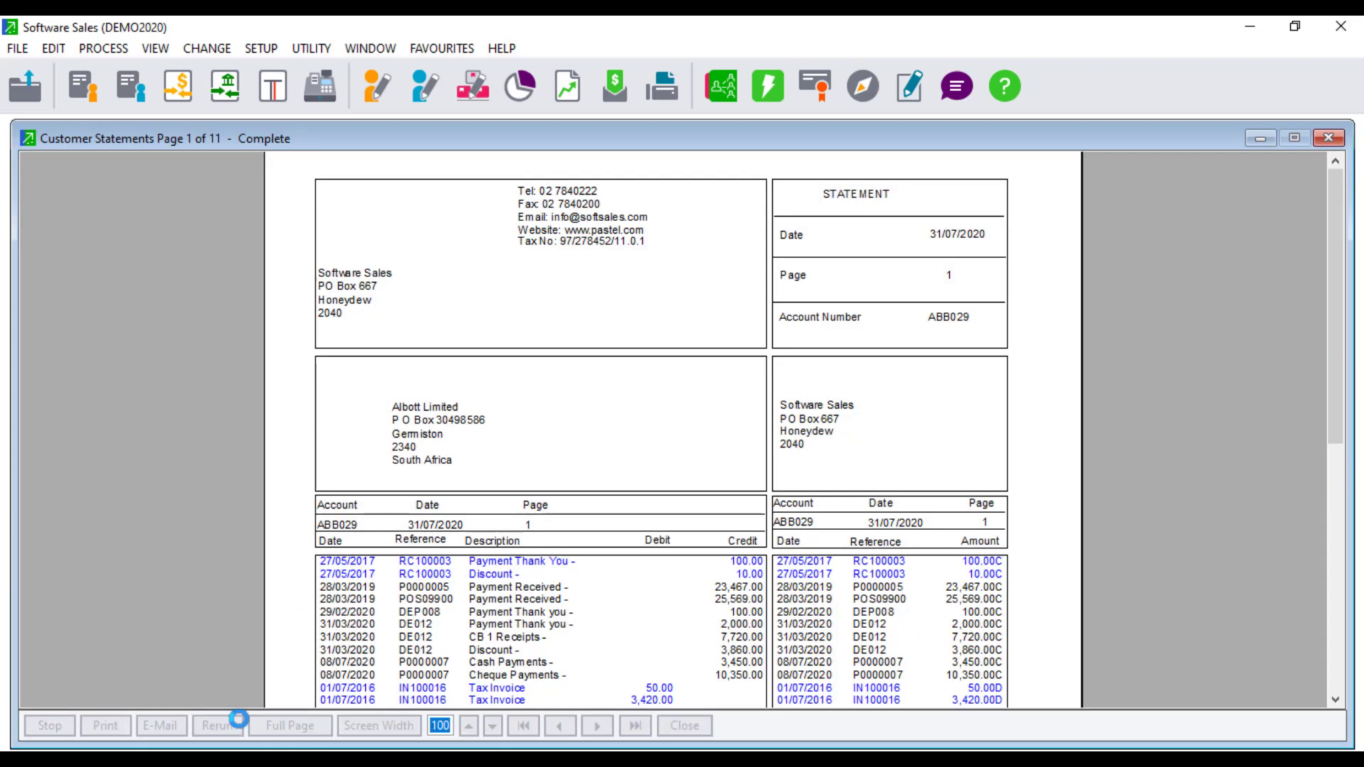
{"action": "left_click", "coordinate": [232, 724]}
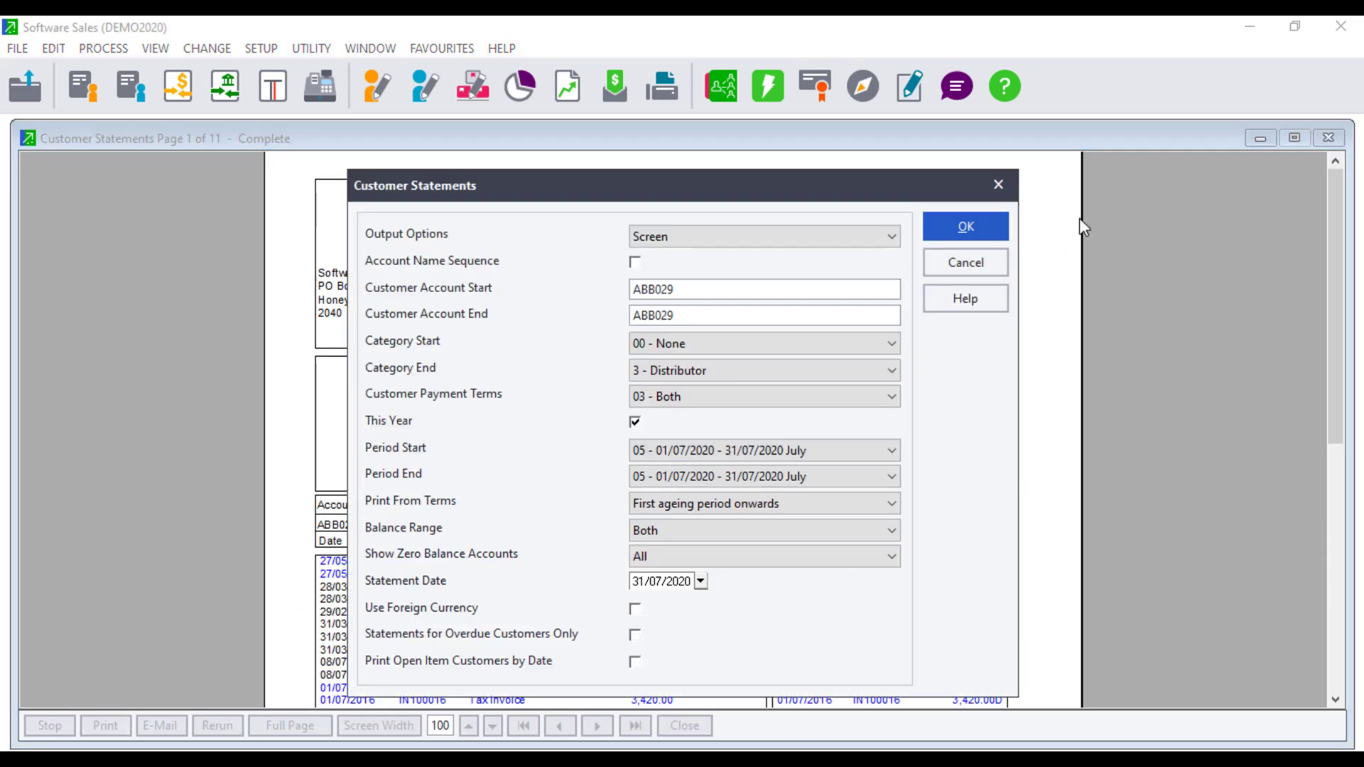
{"action": "left_click", "coordinate": [965, 226]}
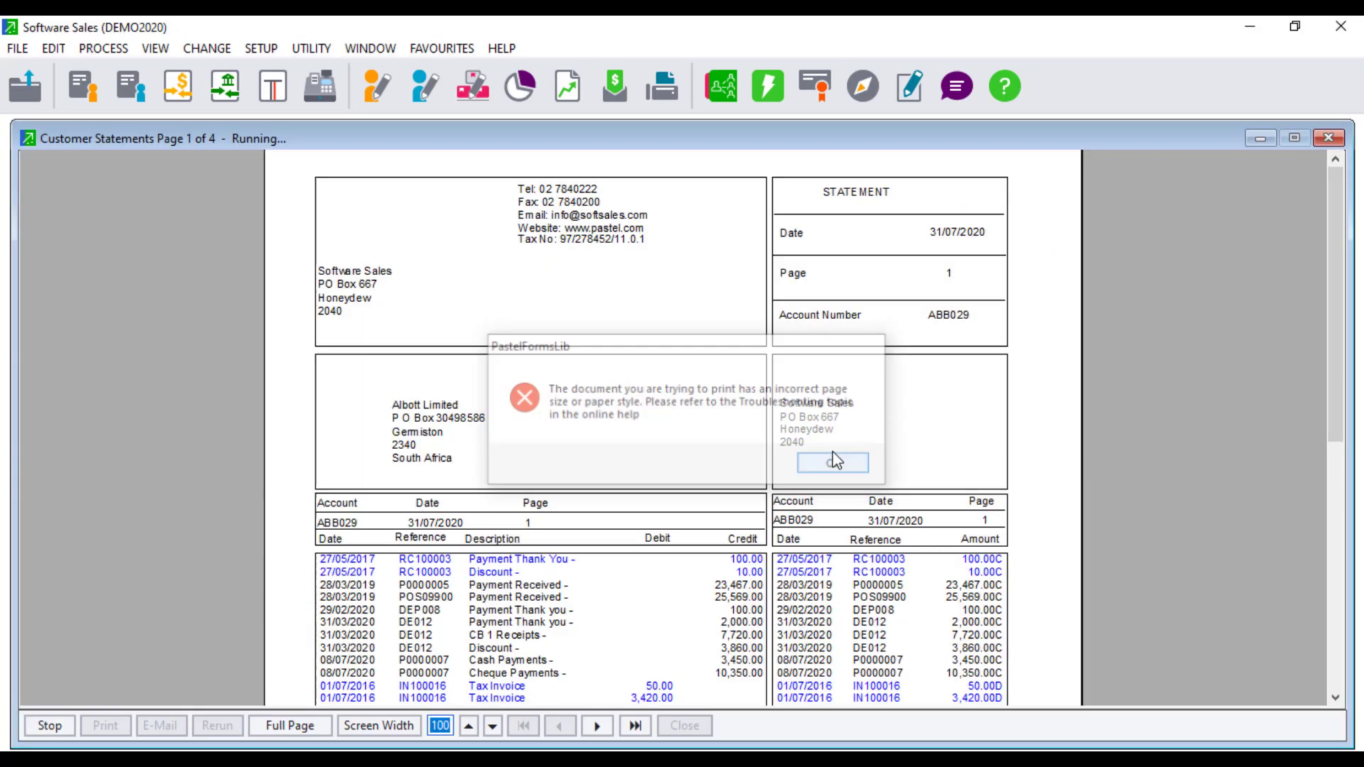
{"action": "left_click", "coordinate": [831, 465]}
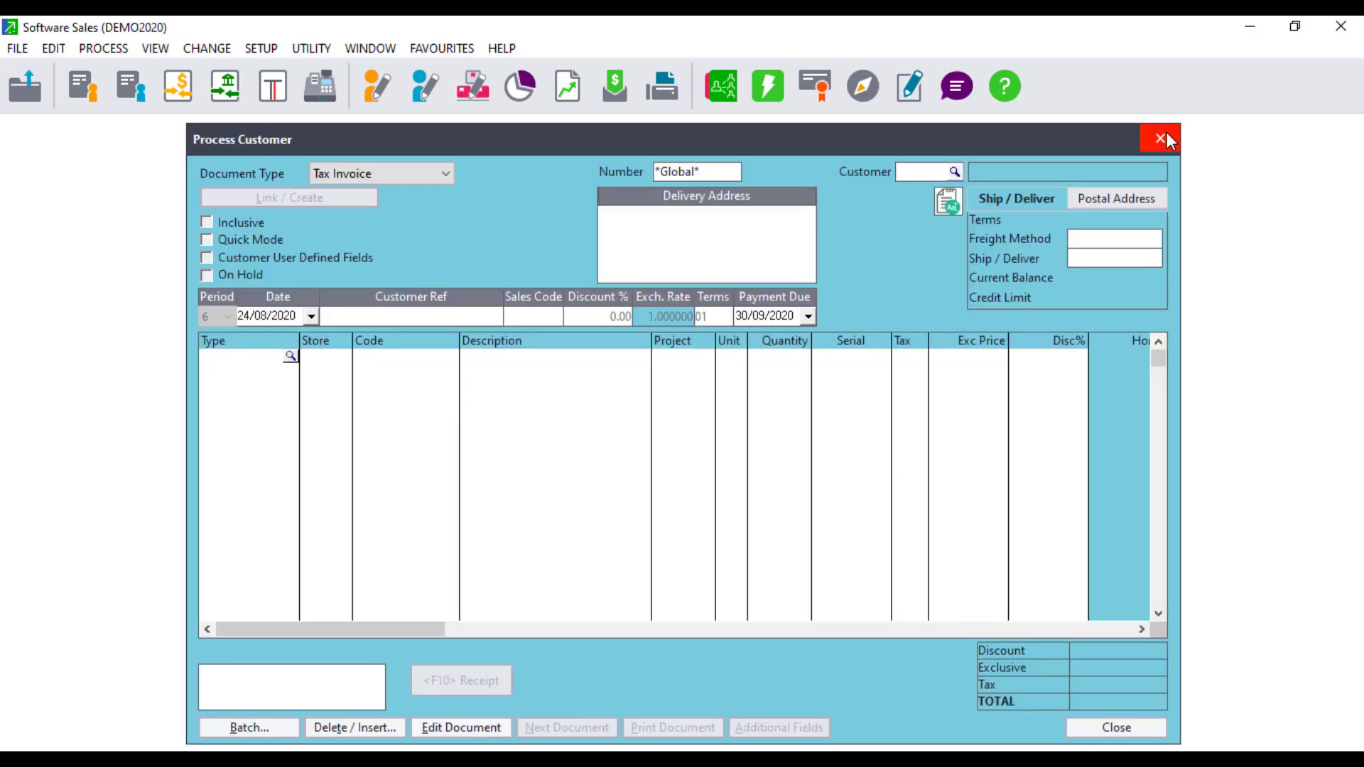
- Close the invoice entry window and open Printer / Fonts Setup from the File menu
{"action": "left_click", "coordinate": [1160, 138]}
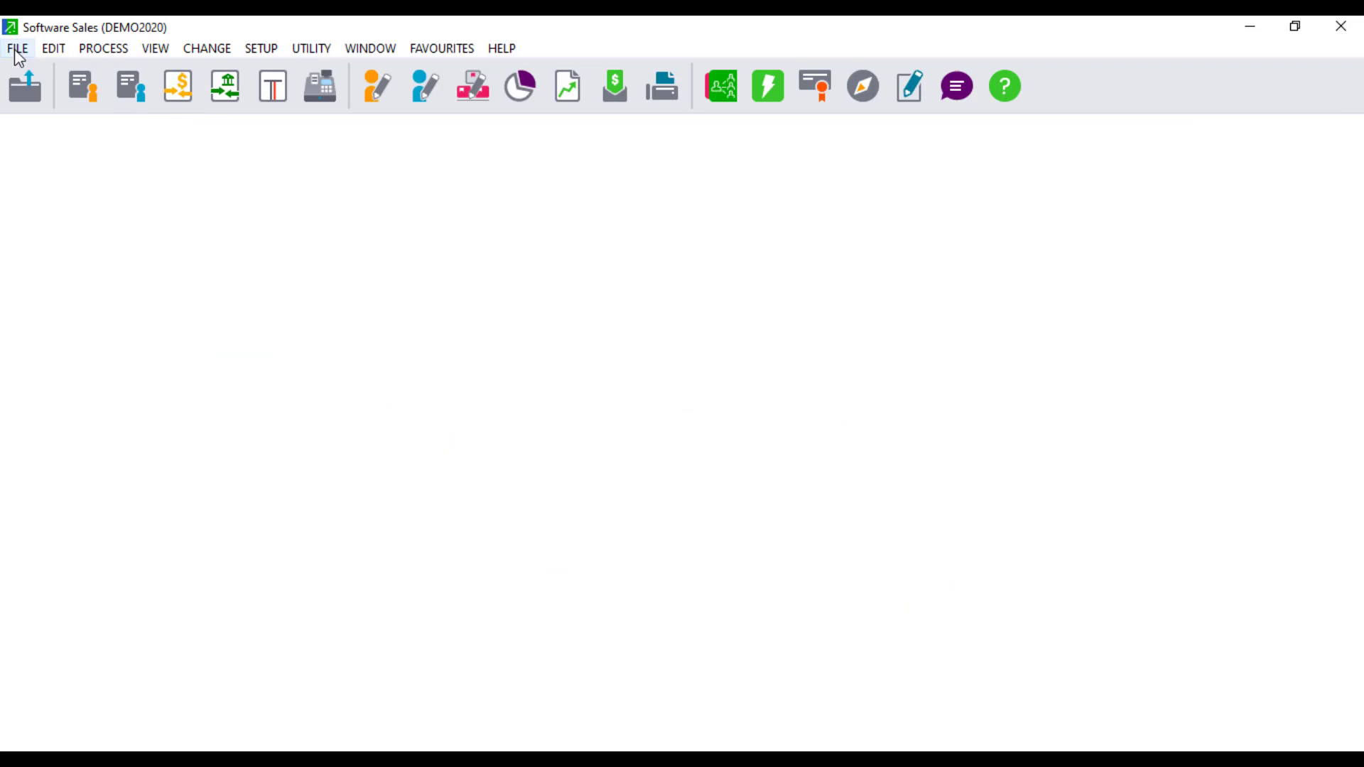
{"action": "left_click", "coordinate": [17, 50]}
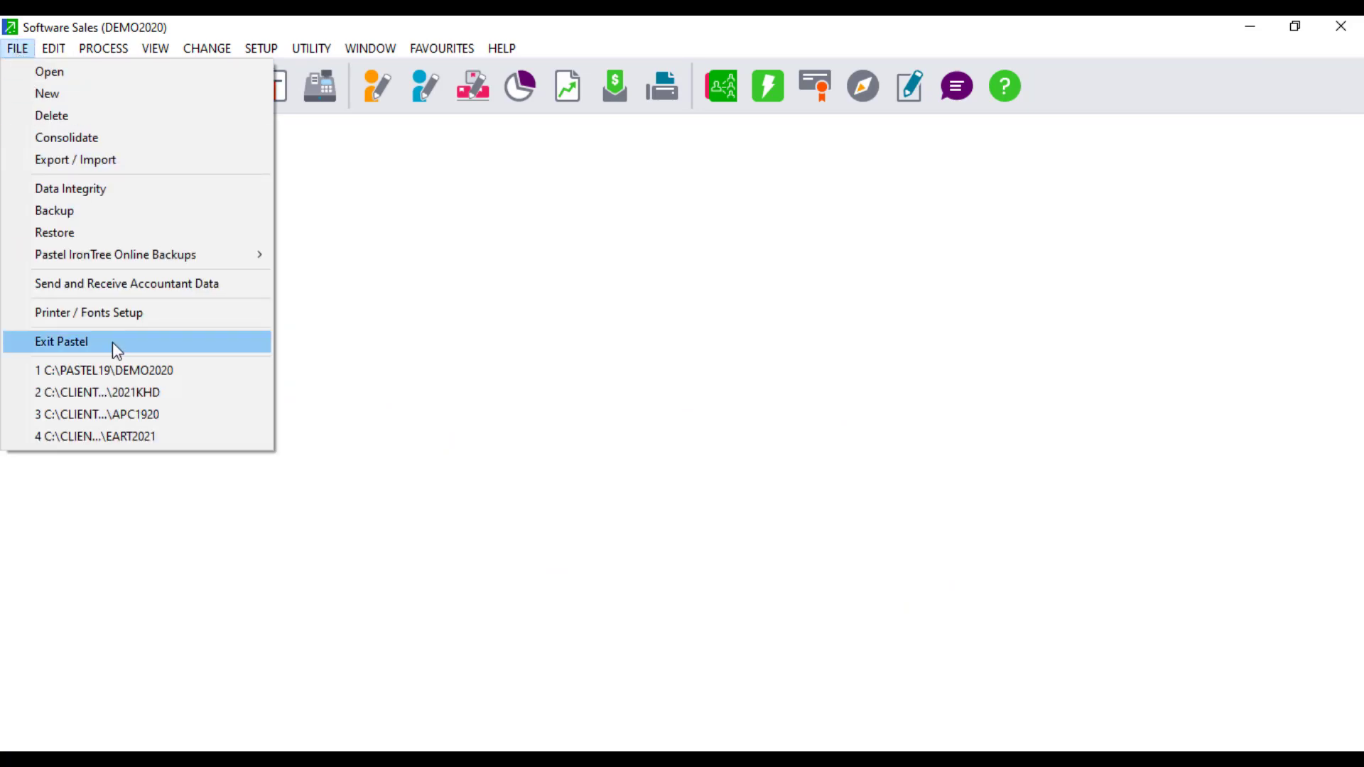
{"action": "left_click", "coordinate": [118, 314]}
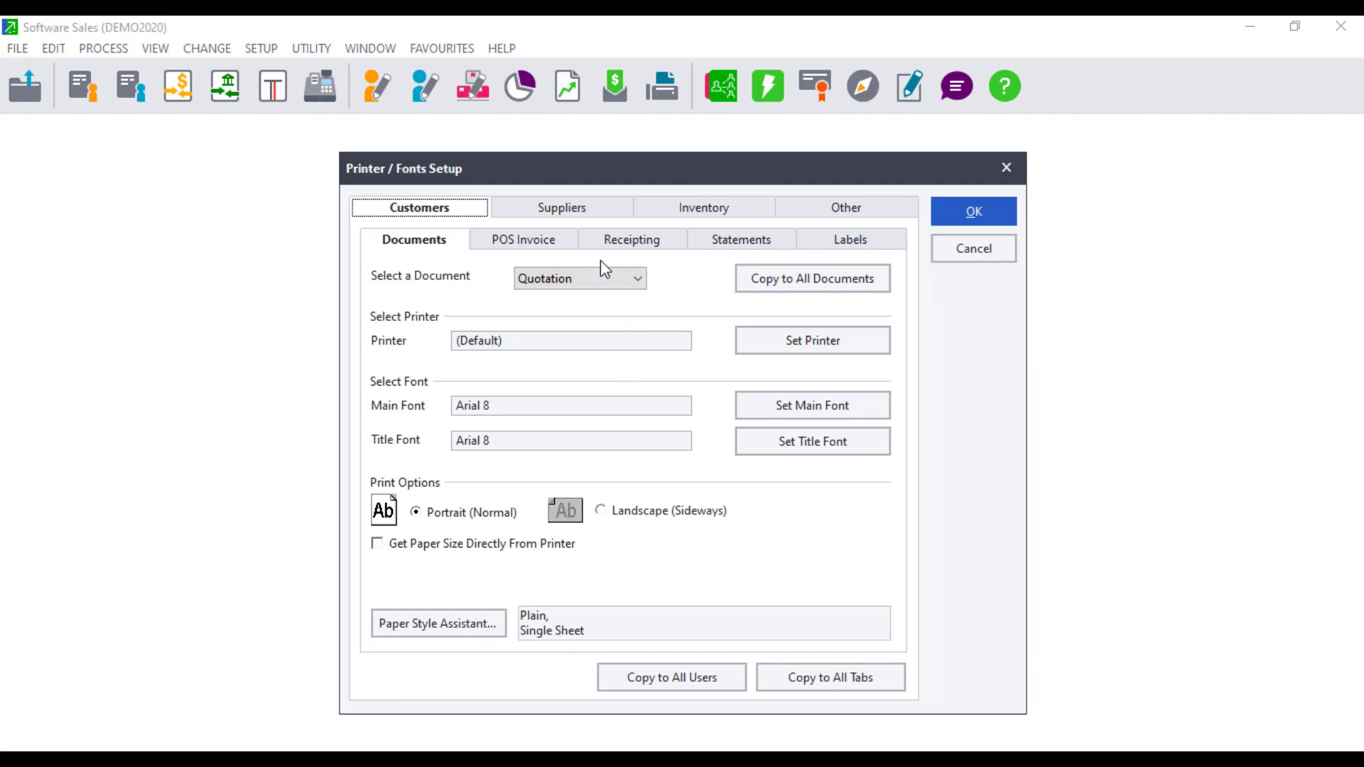
- Show the Customers Documents print settings and list the available document types
{"action": "left_click", "coordinate": [548, 207]}
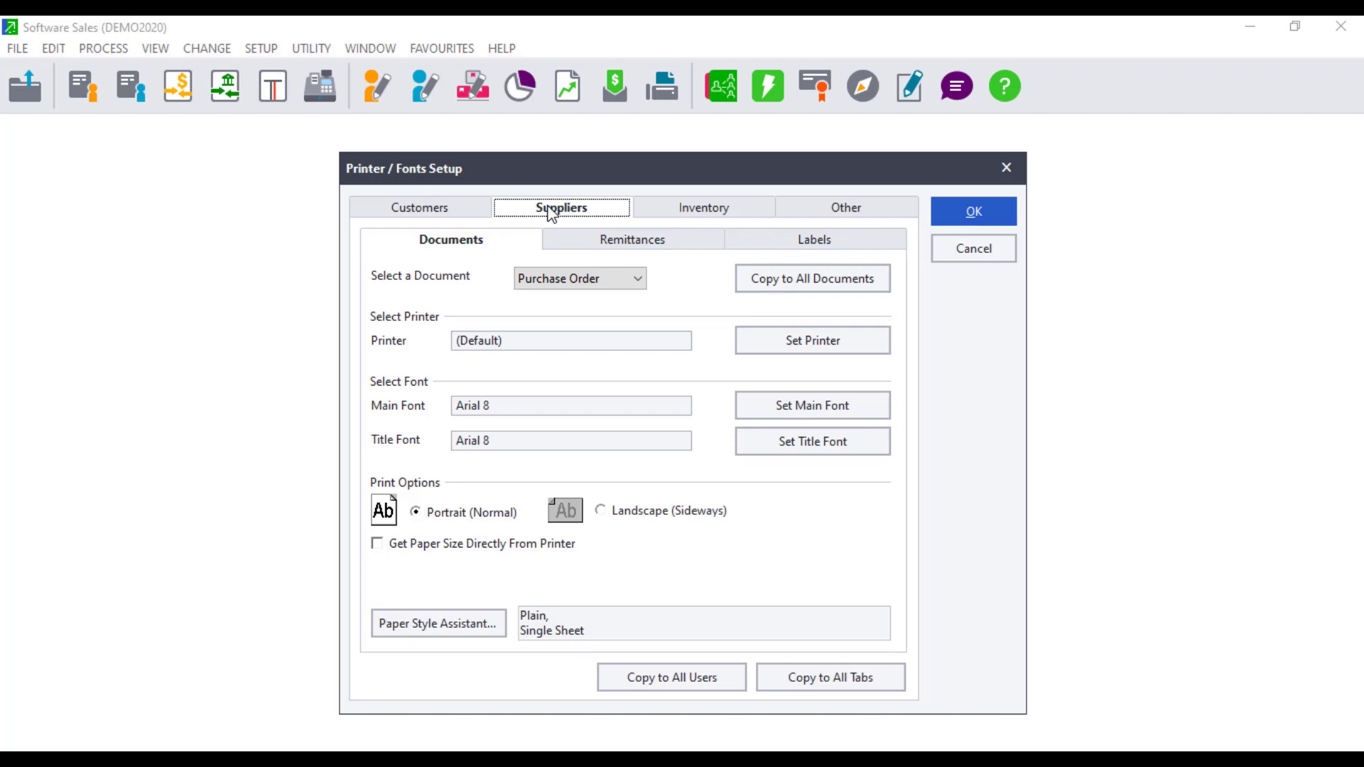
{"action": "left_click", "coordinate": [455, 209]}
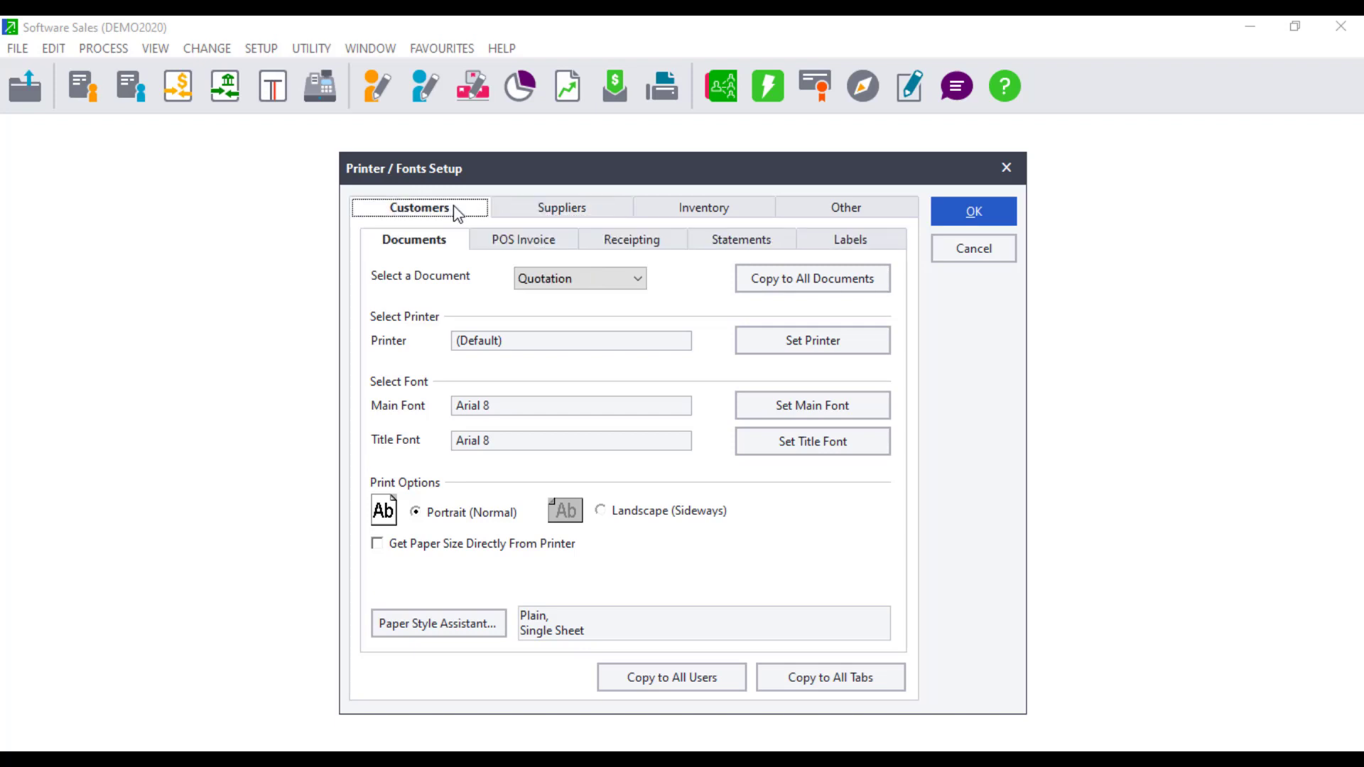
{"action": "left_click", "coordinate": [423, 240]}
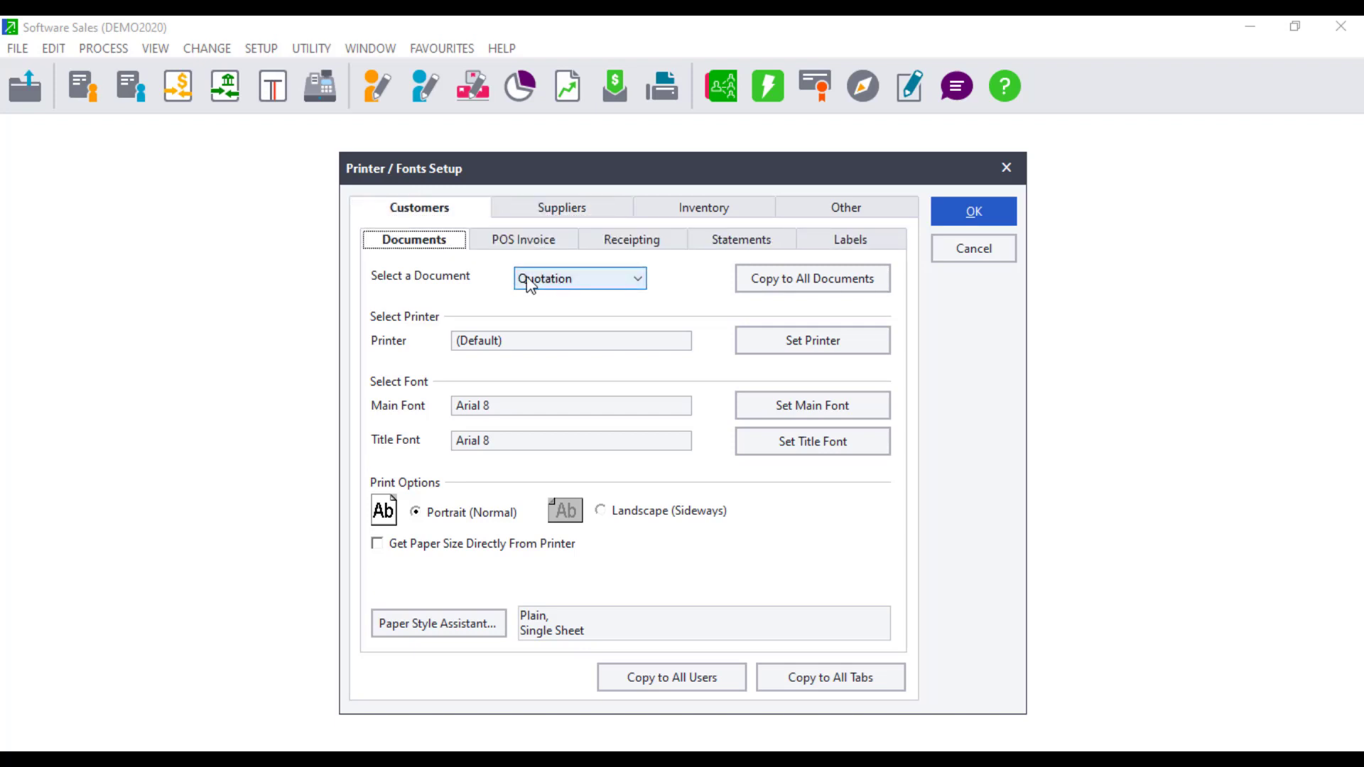
{"action": "left_click", "coordinate": [547, 281]}
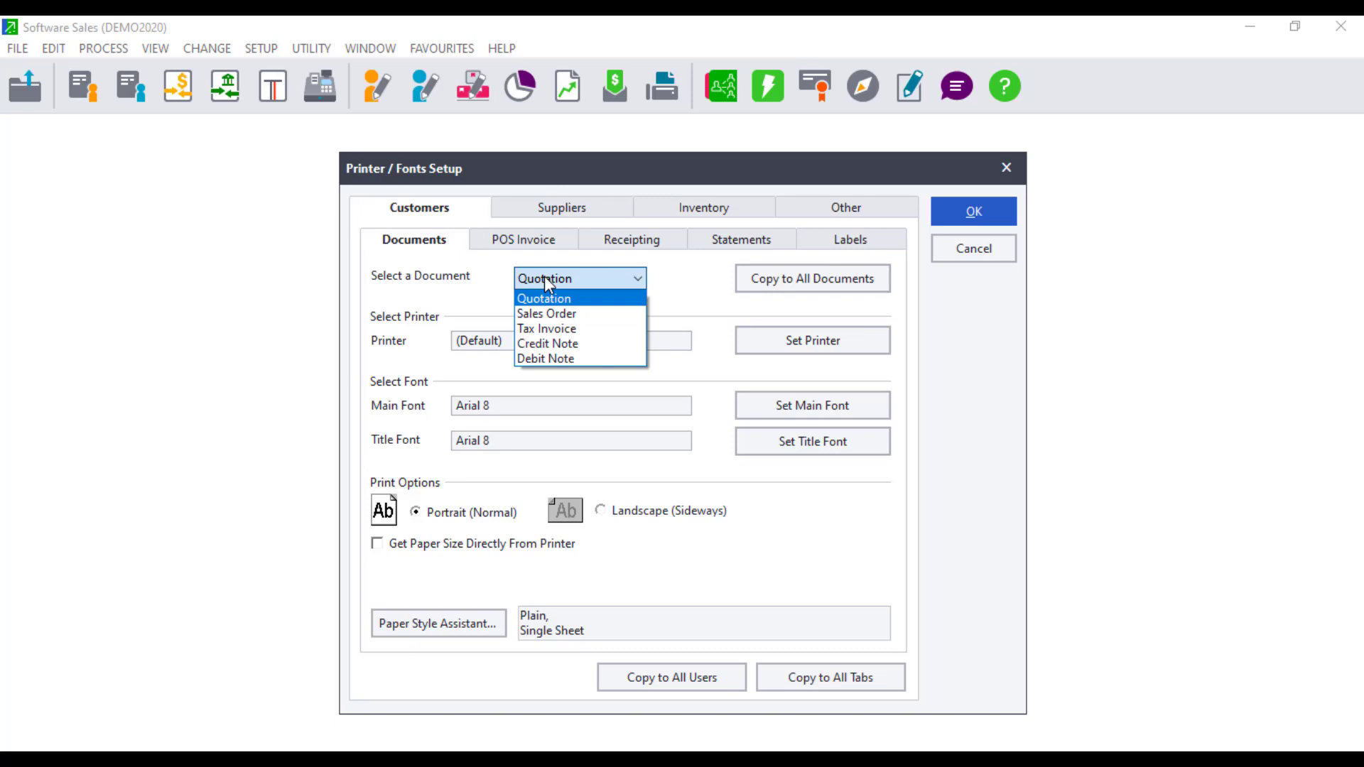
- Assign the HP DeskJet 3630 series printer to the Tax Invoice and launch the Paper Style Assistant
{"action": "left_click", "coordinate": [553, 328]}
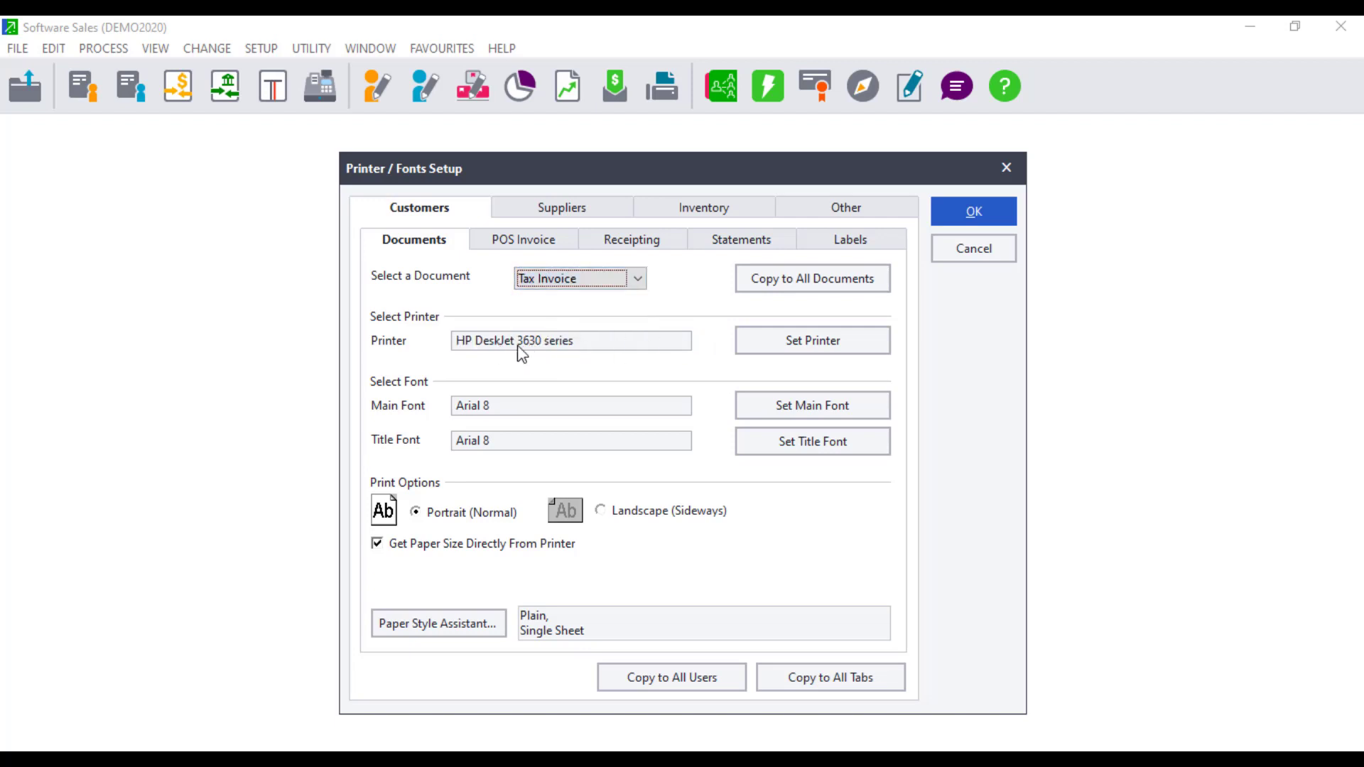
{"action": "left_click", "coordinate": [765, 347]}
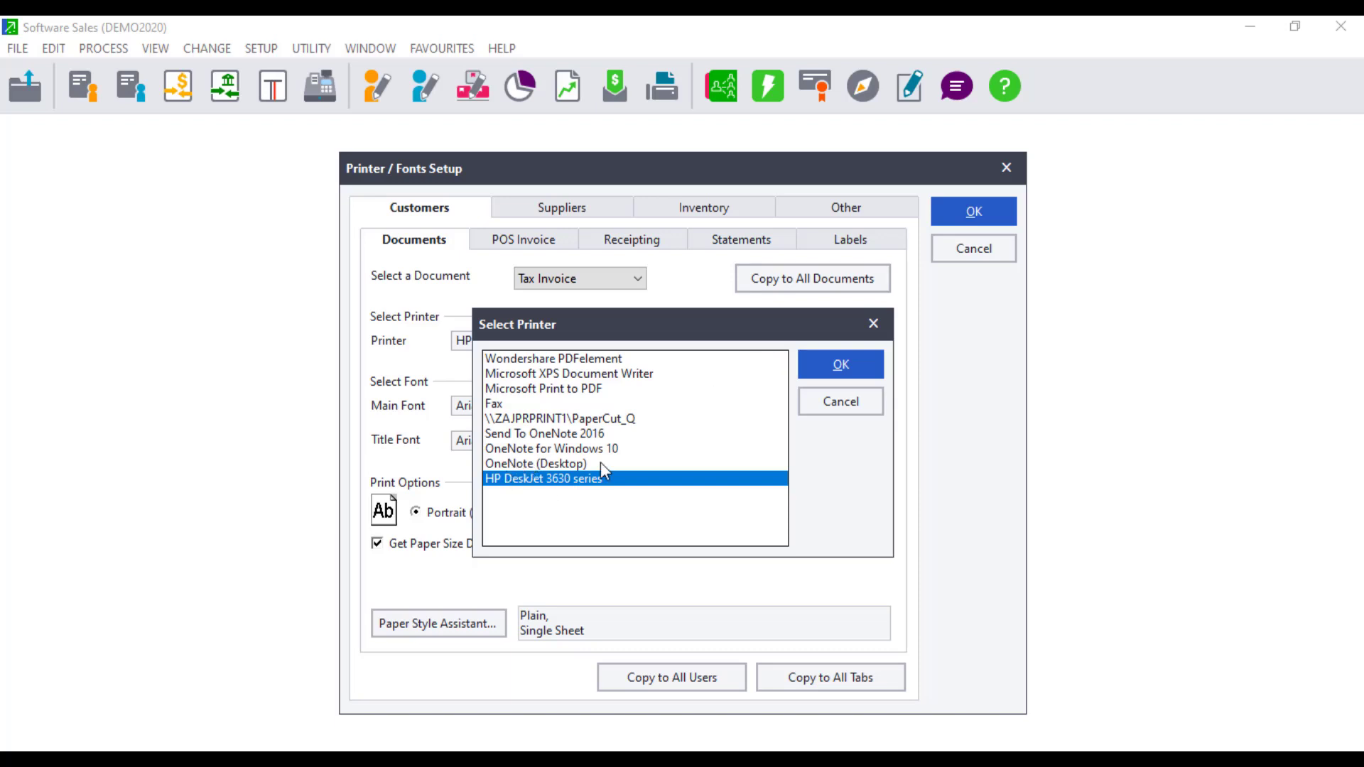
{"action": "left_click", "coordinate": [821, 360]}
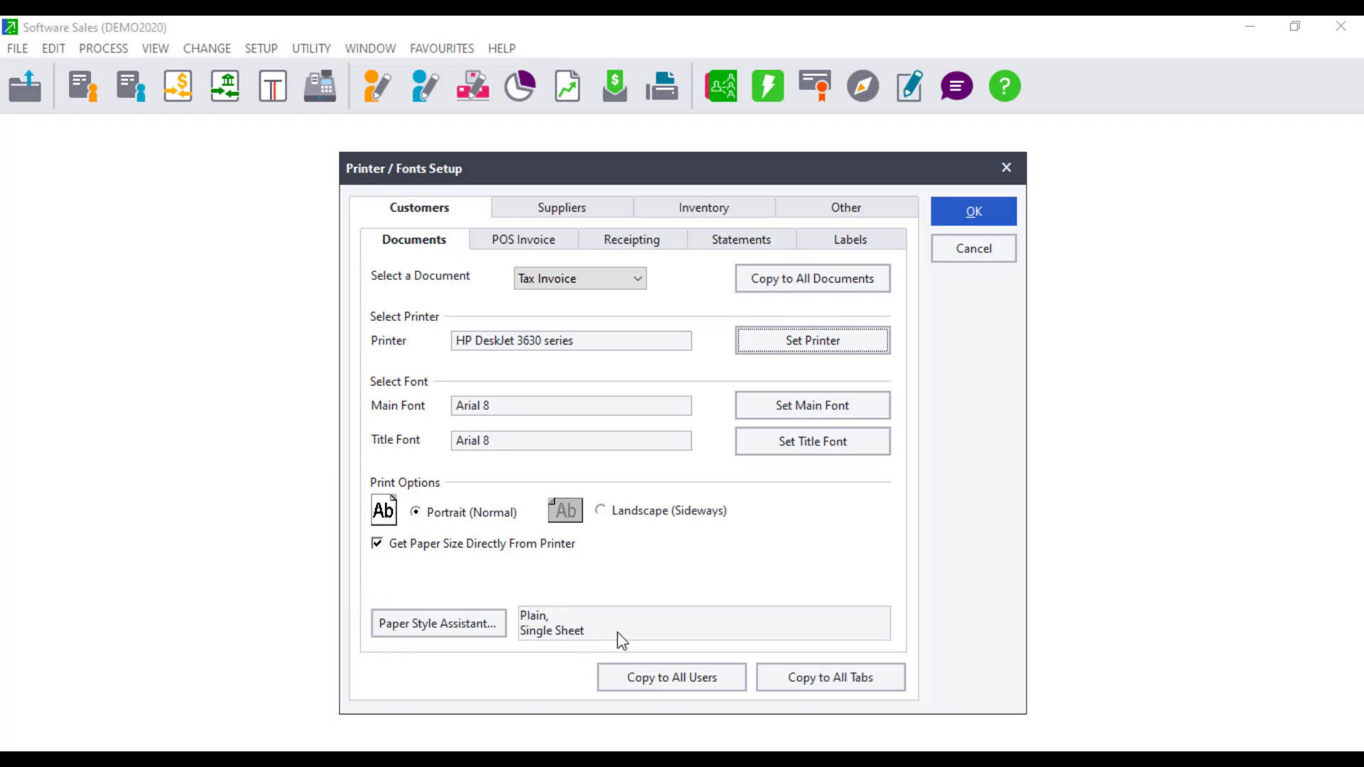
{"action": "left_click", "coordinate": [483, 625]}
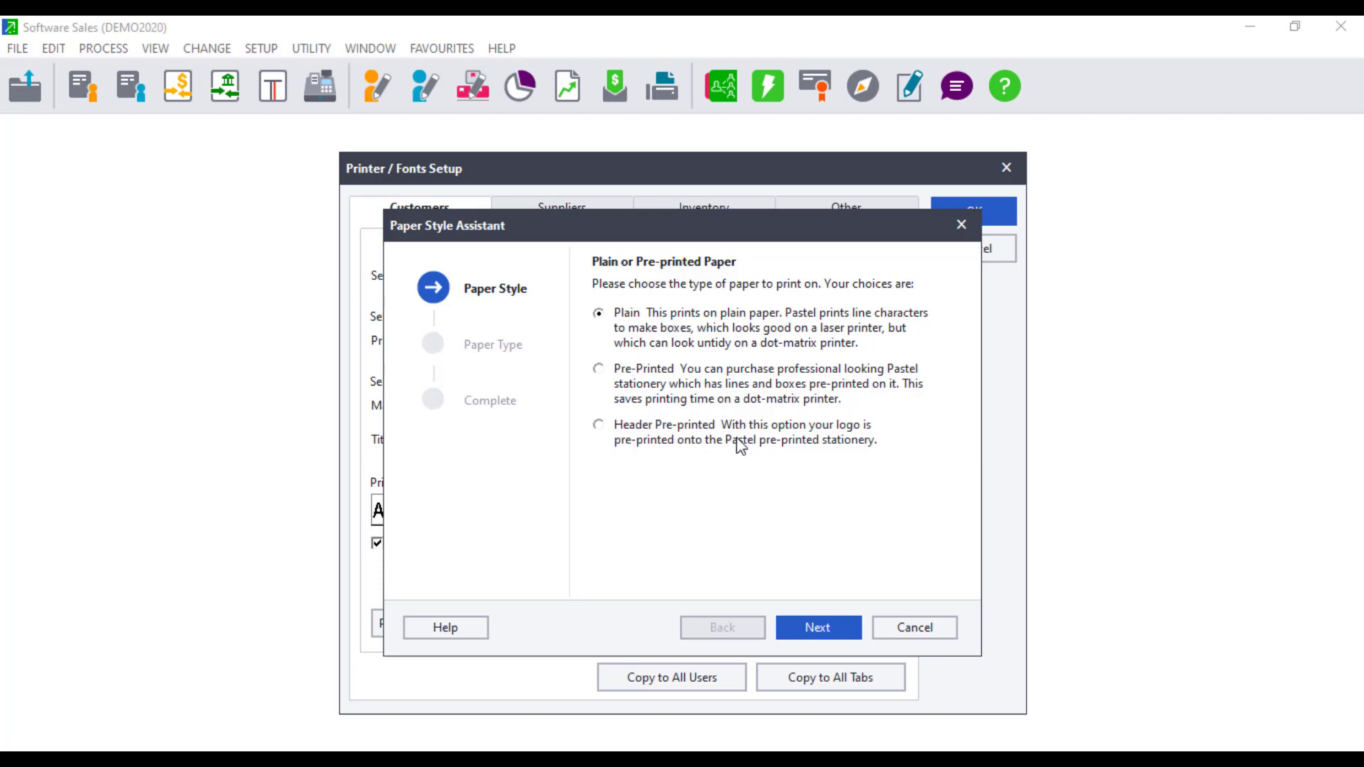
- Keep Plain paper and Single Sheet in the Paper Style Assistant and finish
{"action": "left_click", "coordinate": [817, 628]}
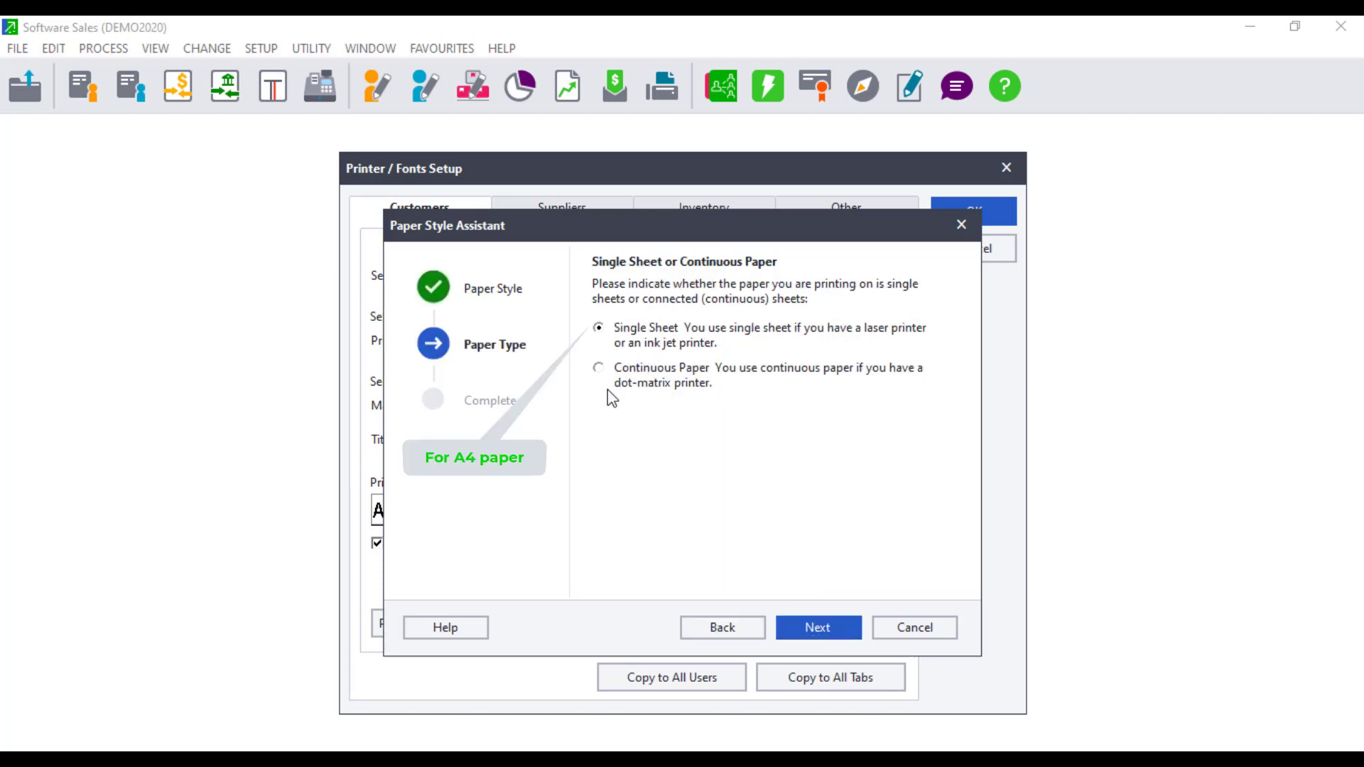
{"action": "left_click", "coordinate": [816, 629]}
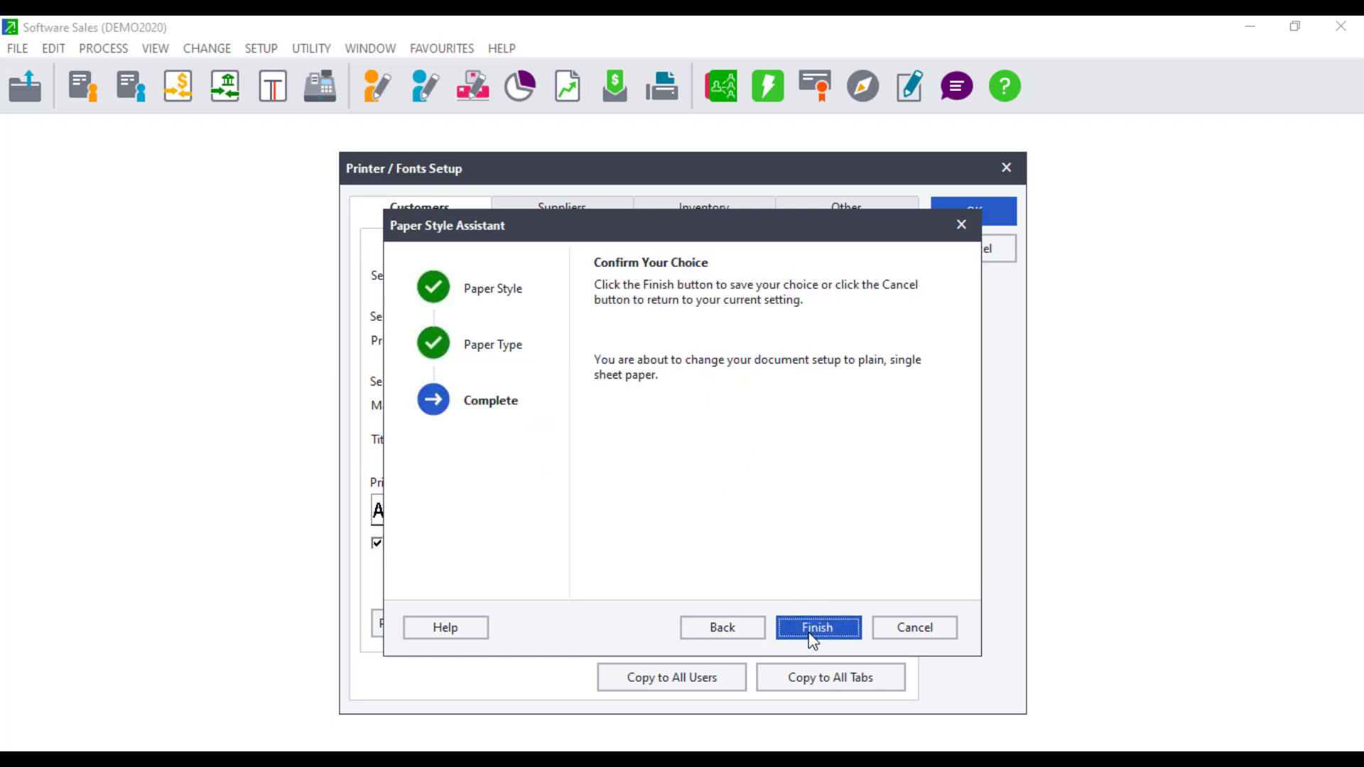
{"action": "left_click", "coordinate": [815, 629]}
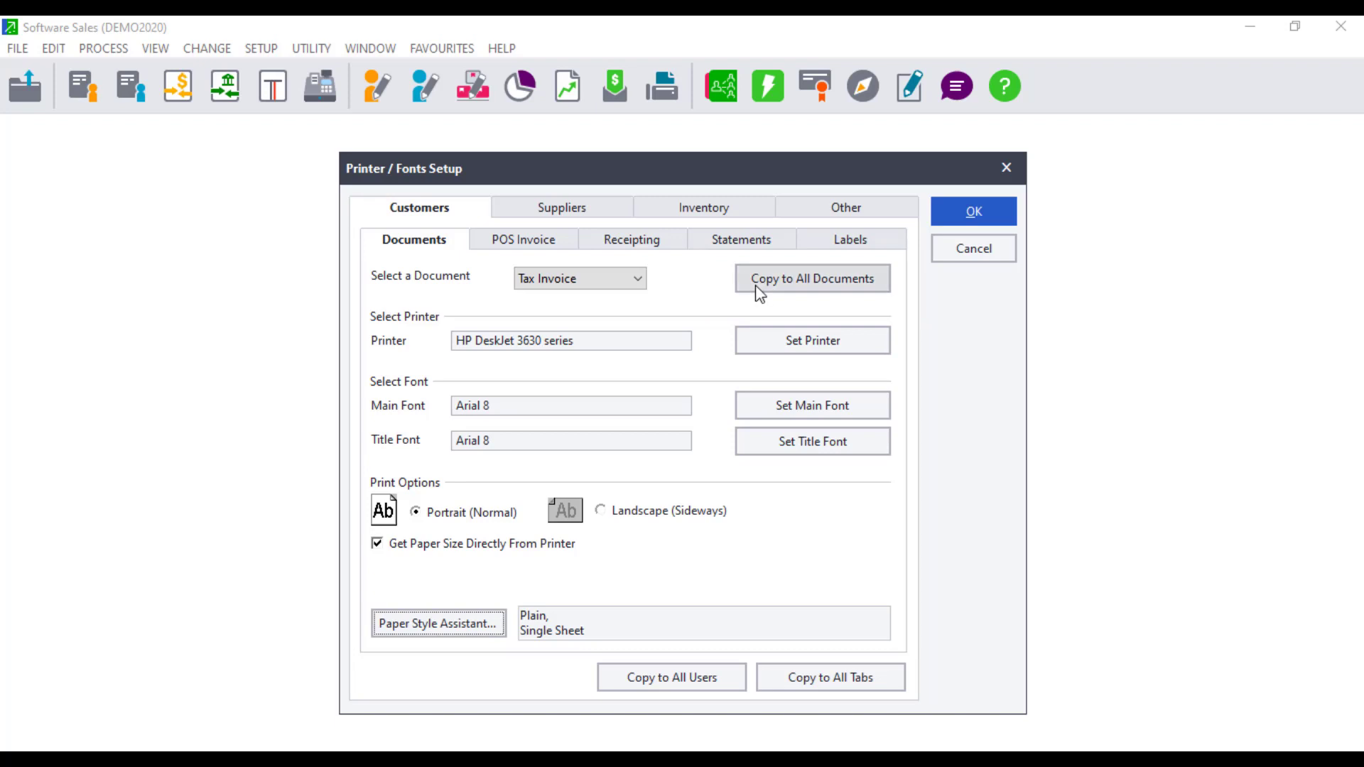
- Save Printer / Fonts Setup and switch to the Windows Control Panel window
{"action": "left_click", "coordinate": [958, 217]}
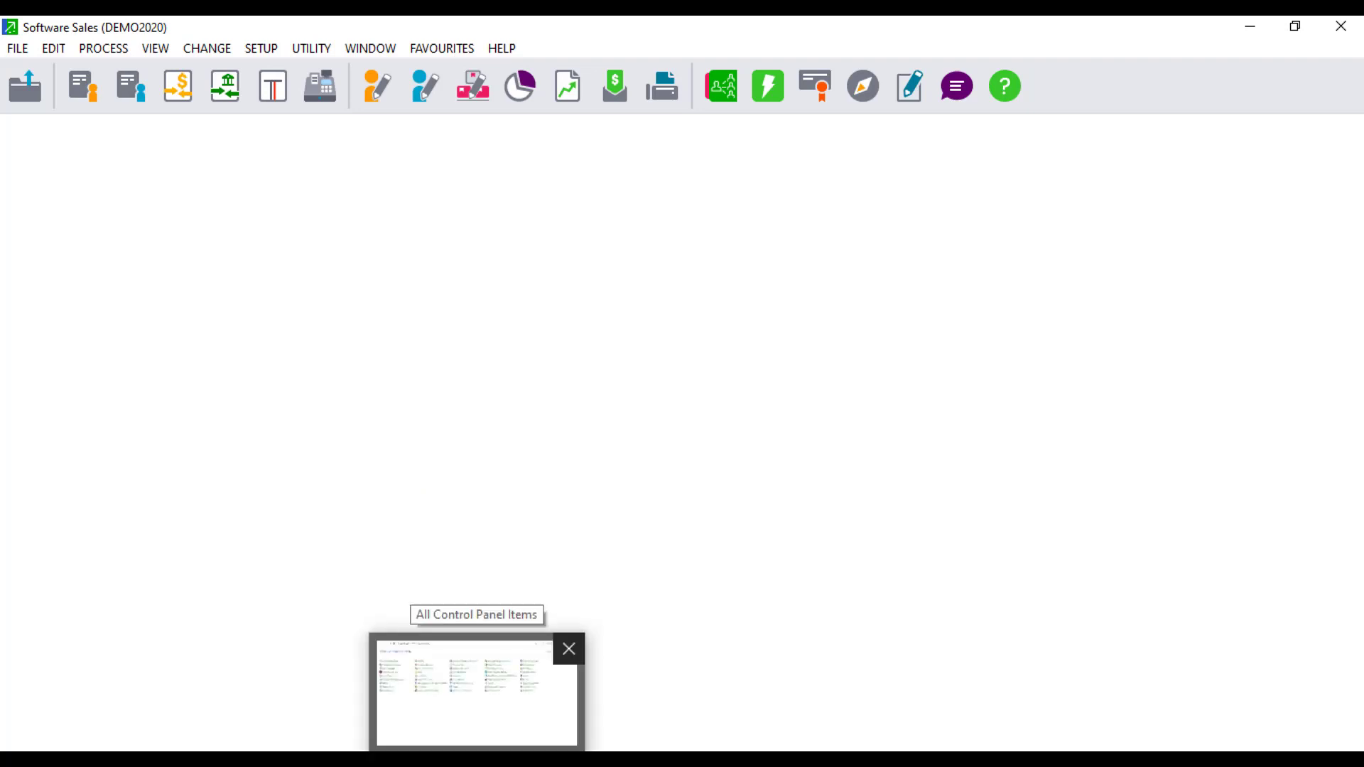
{"action": "left_click", "coordinate": [490, 678]}
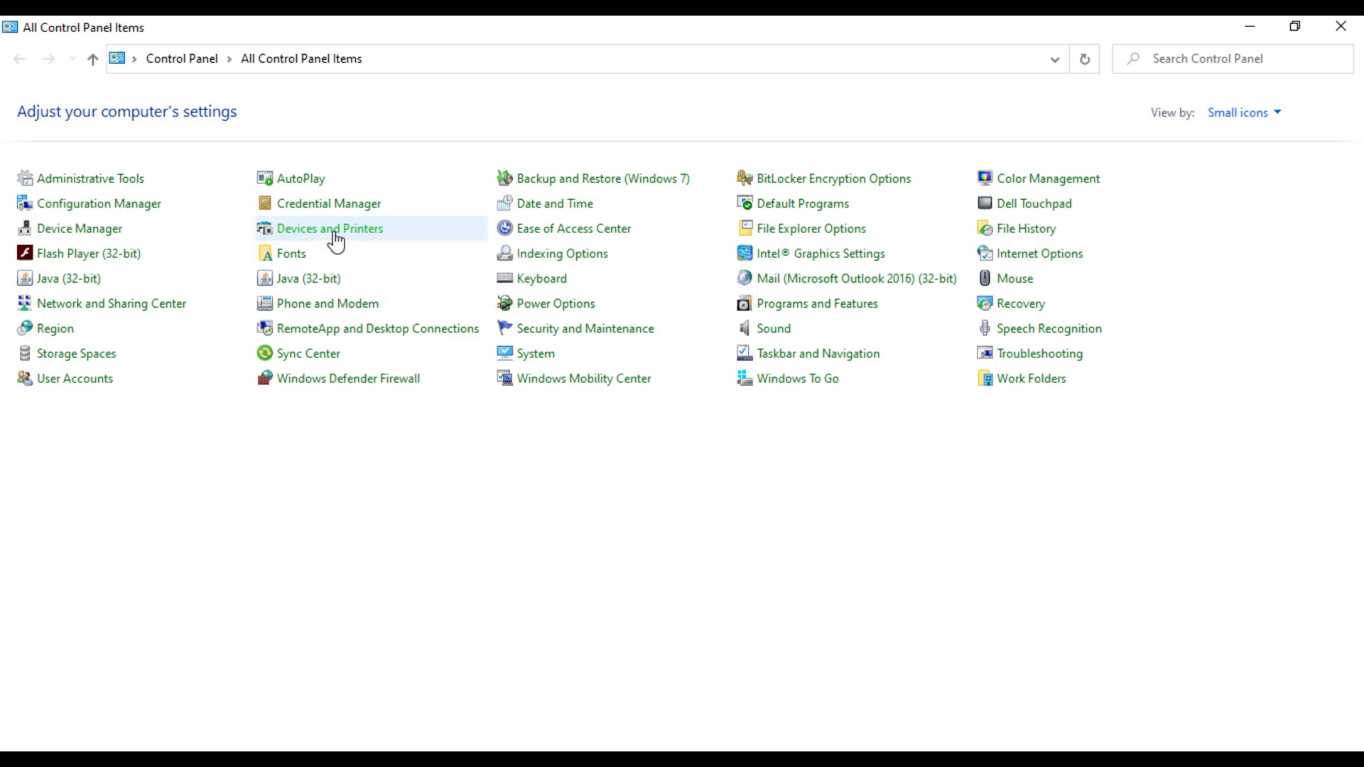
- In the HP DeskJet 3630 series printing preferences, change the advanced Paper Size from Letter to A4
{"action": "left_click", "coordinate": [335, 241]}
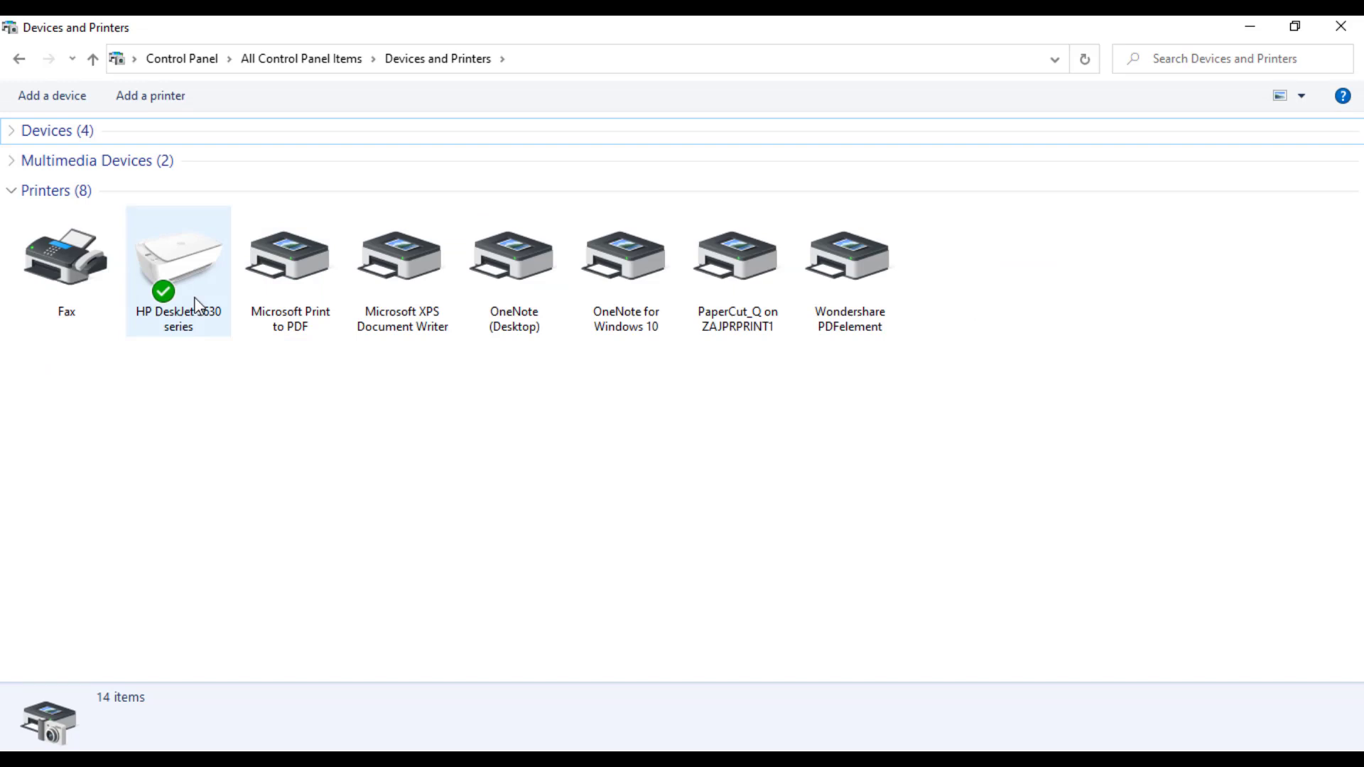
{"action": "mouse_move", "coordinate": [175, 266]}
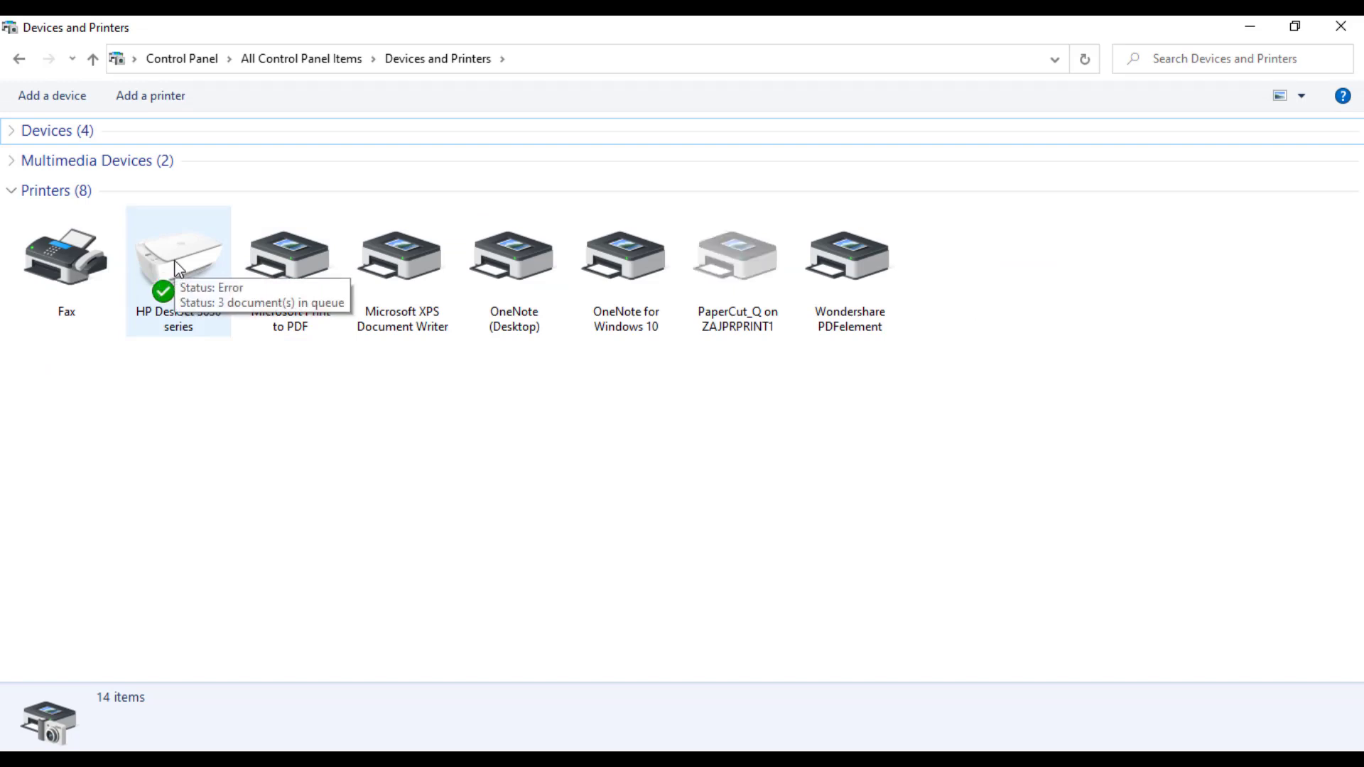
{"action": "right_click", "coordinate": [160, 300]}
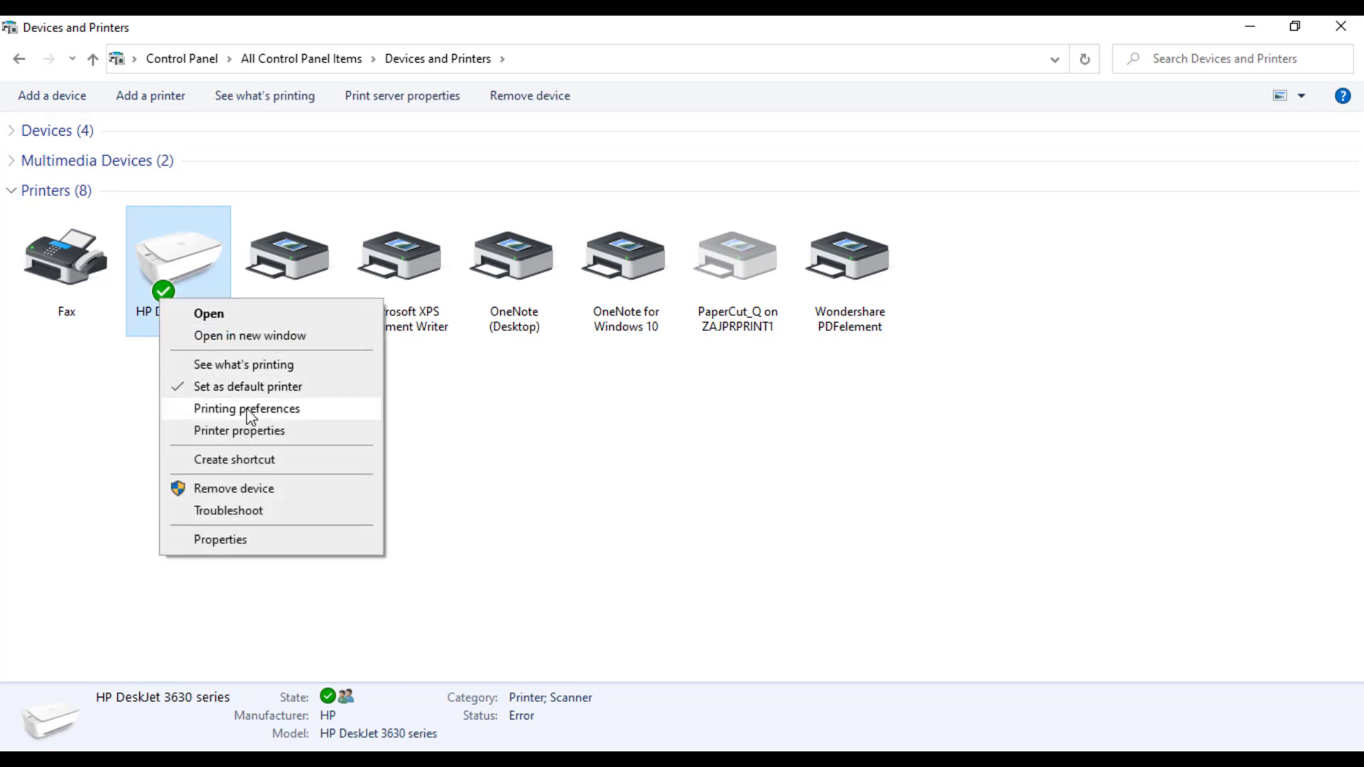
{"action": "left_click", "coordinate": [250, 411]}
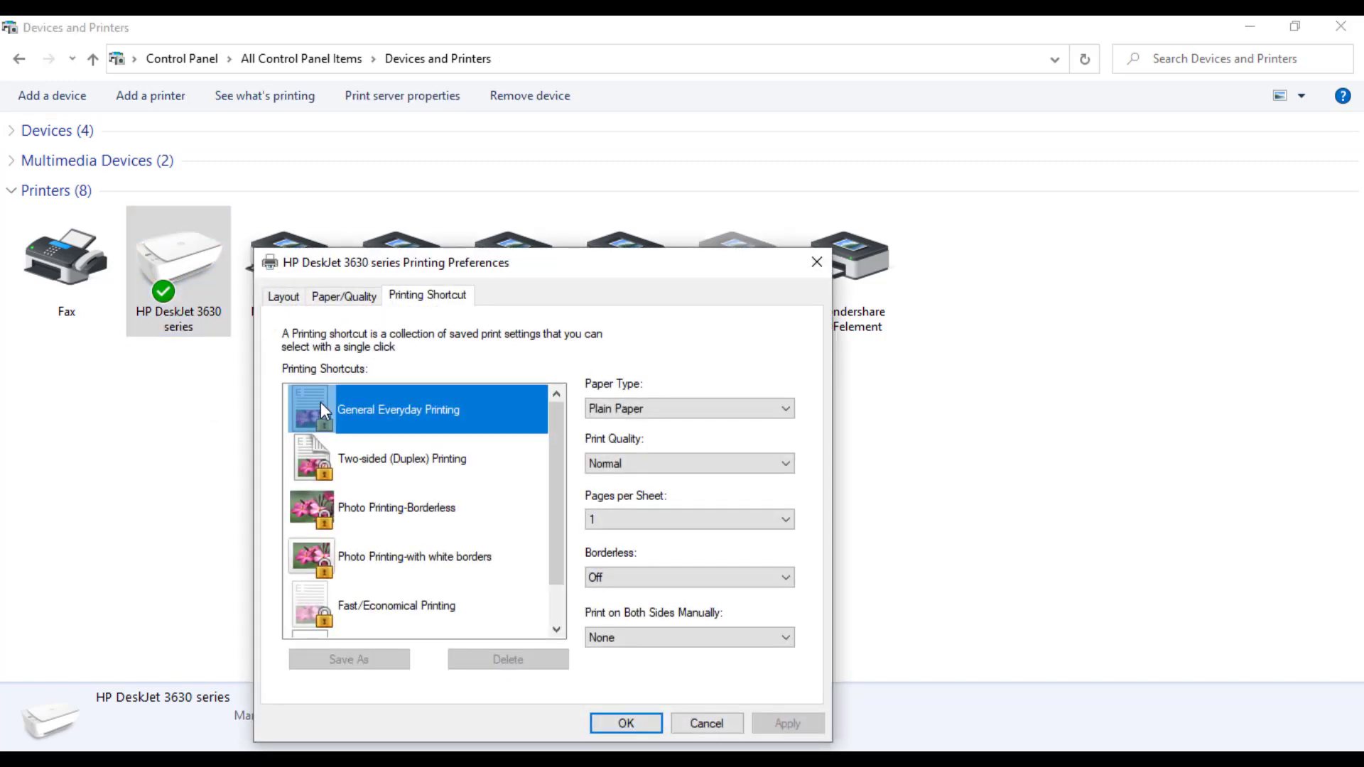
{"action": "left_click", "coordinate": [285, 298]}
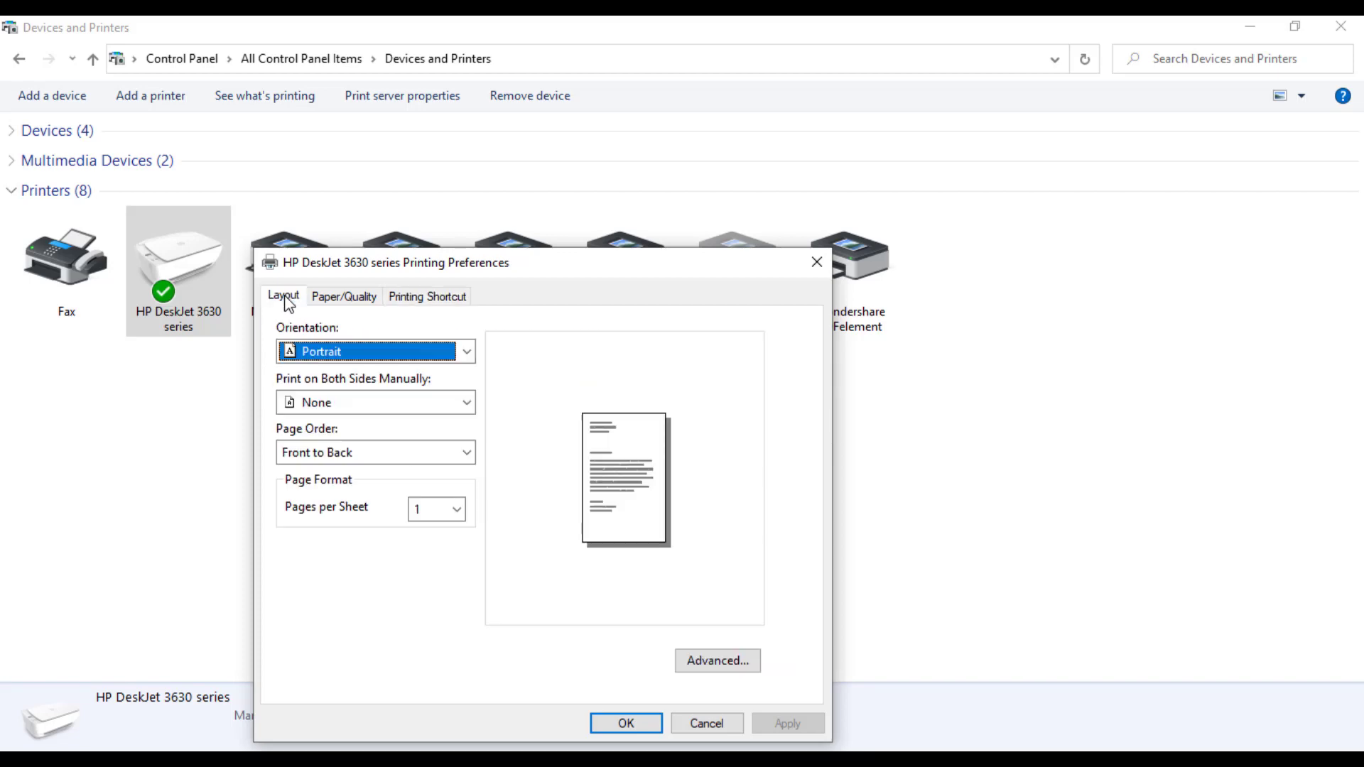
{"action": "left_click", "coordinate": [713, 668]}
{"action": "left_click", "coordinate": [465, 360]}
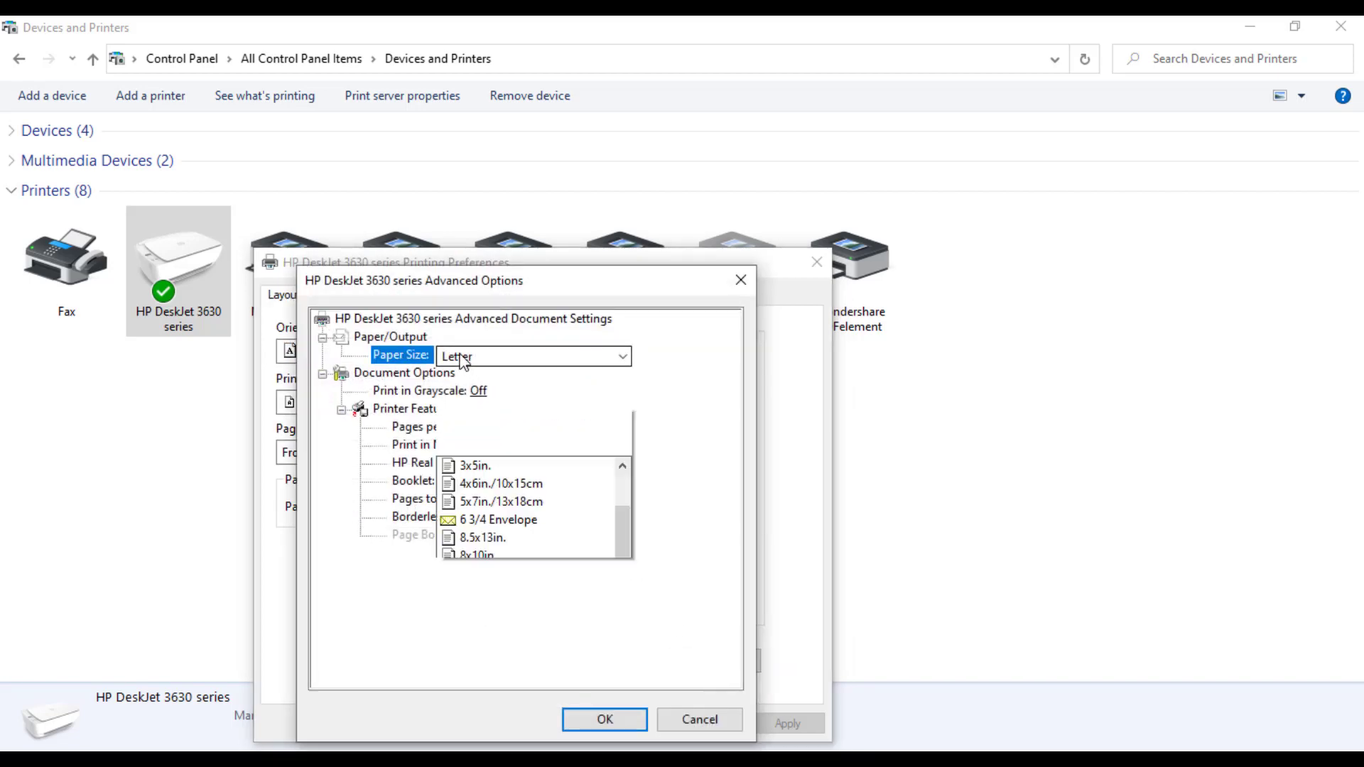
{"action": "left_click", "coordinate": [476, 134]}
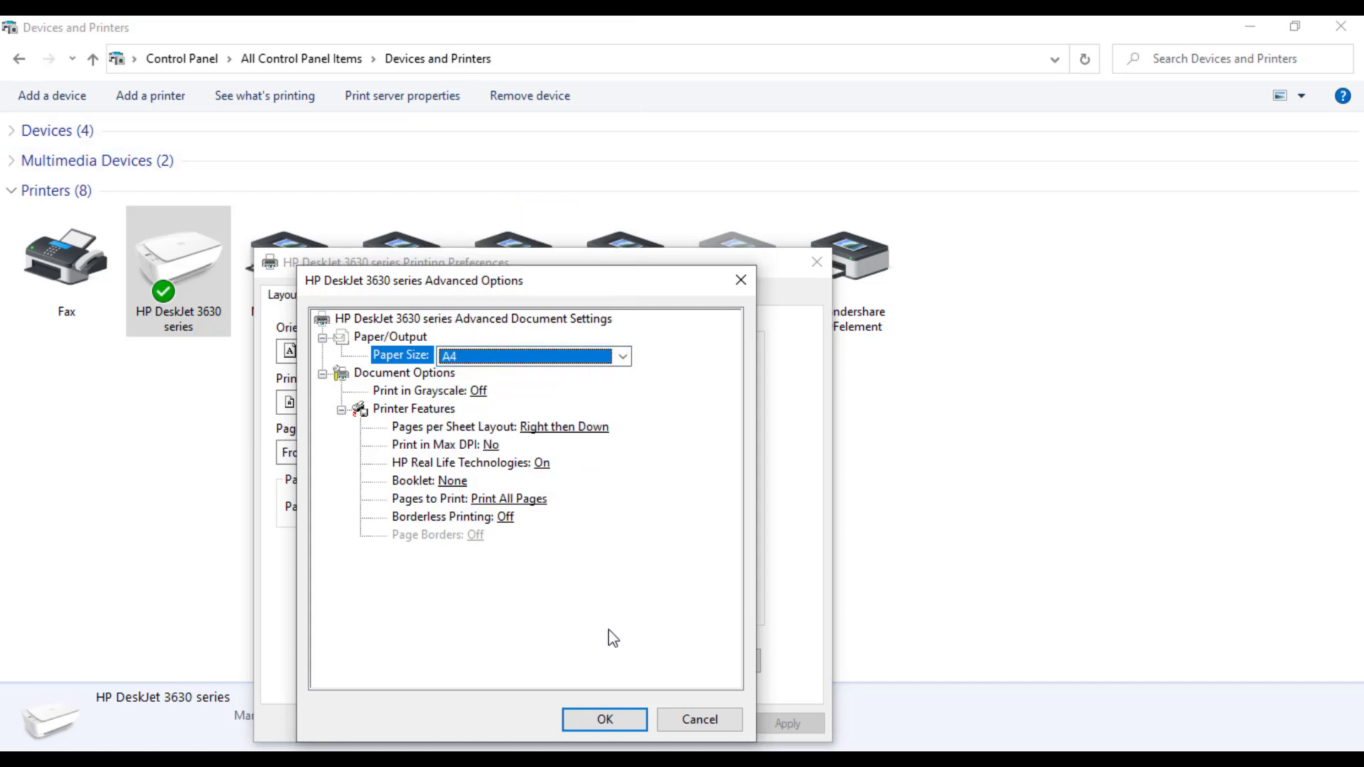